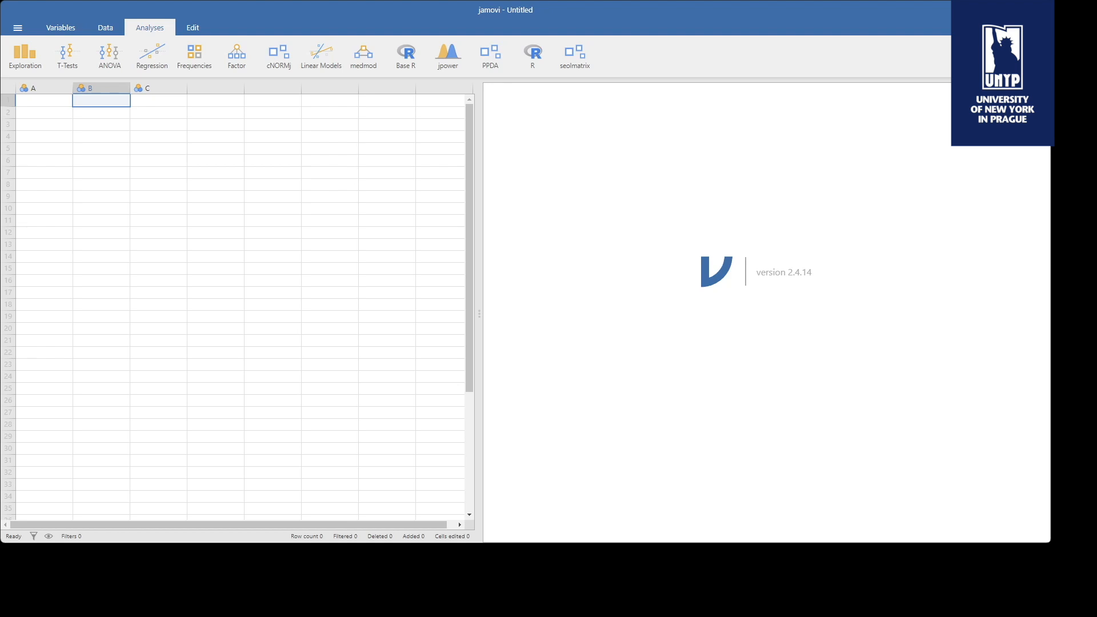
- Paste the copied dataset starting at the first cell of column A and rename variable A as IQ Scores
{"action": "left_click", "coordinate": [33, 102]}
{"action": "key", "text": "ctrl+v"}
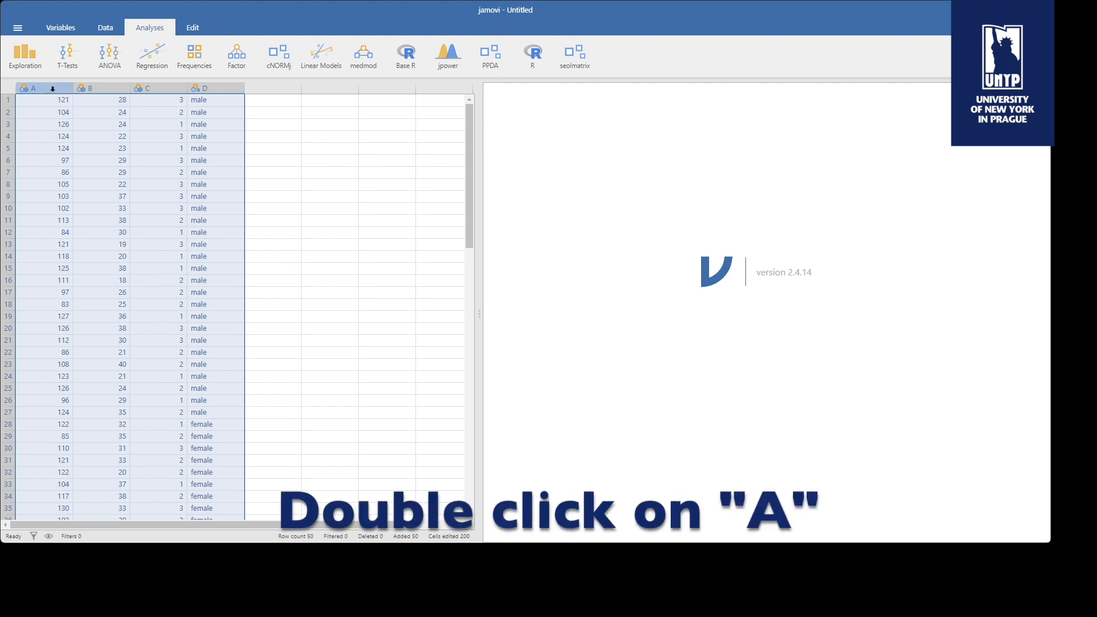
{"action": "double_click", "coordinate": [52, 88]}
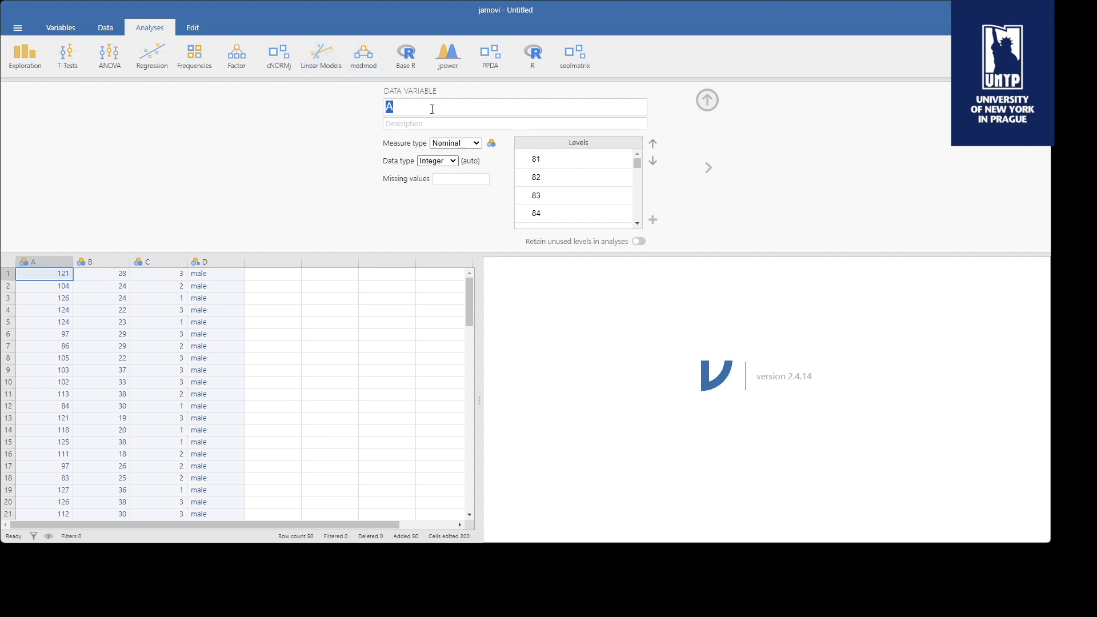
{"action": "type", "text": "IQ S"}
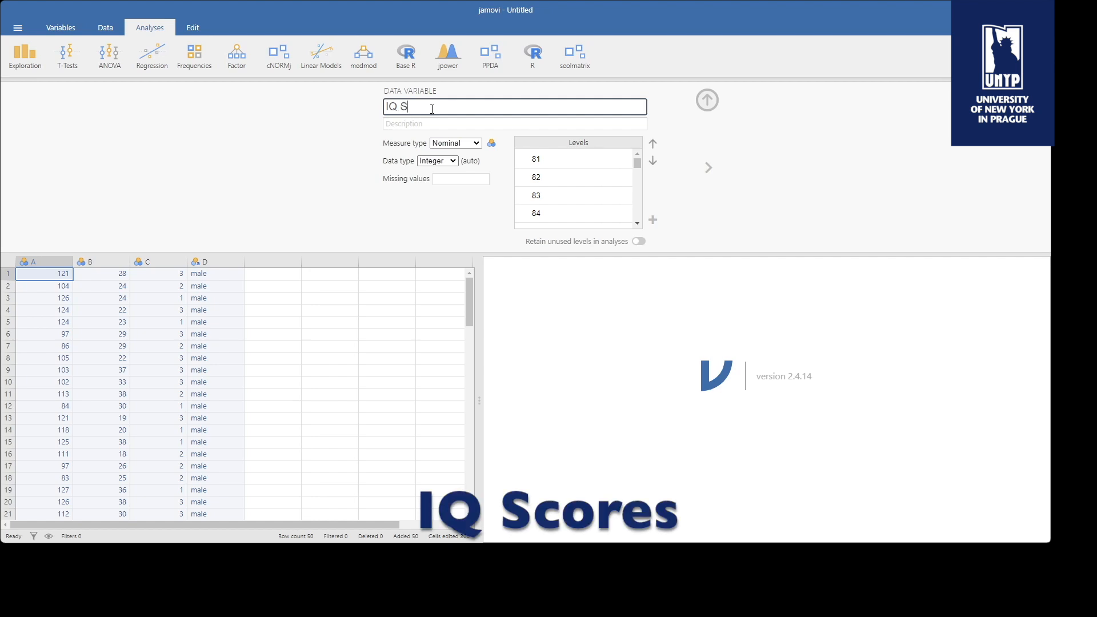
{"action": "type", "text": "cores"}
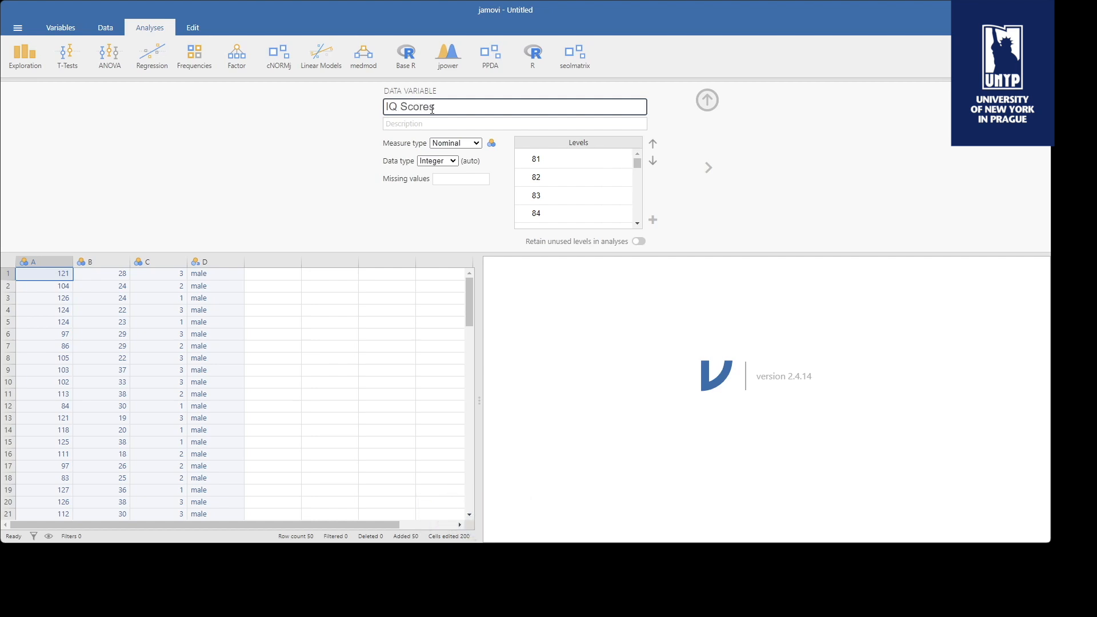
- Rename variable B as Age
{"action": "left_click", "coordinate": [90, 264]}
{"action": "left_click", "coordinate": [402, 103]}
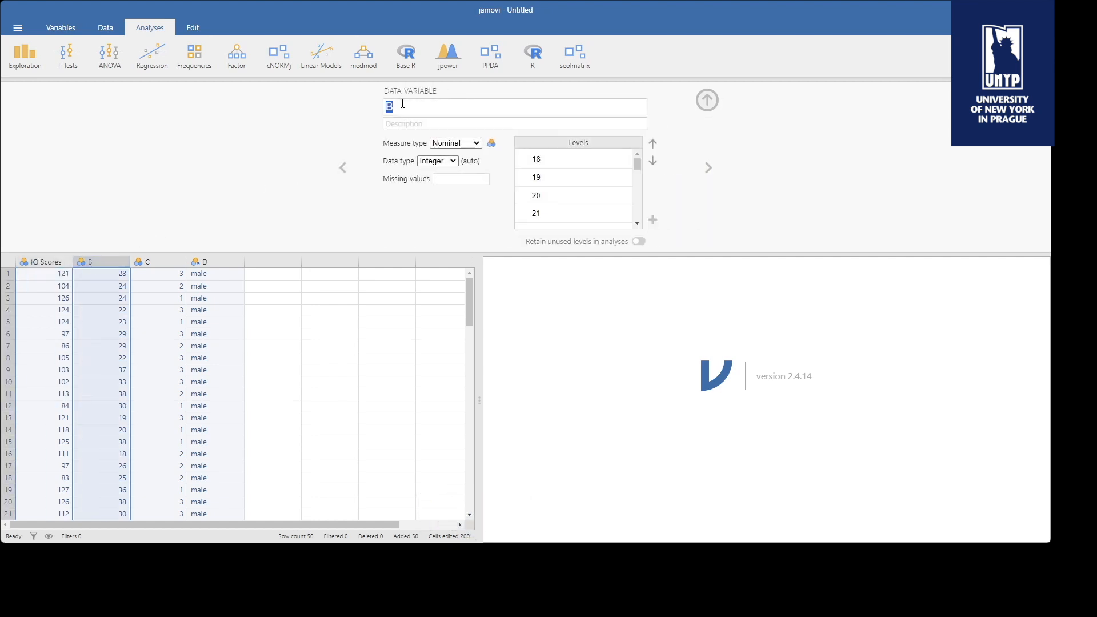
{"action": "type", "text": "AG"}
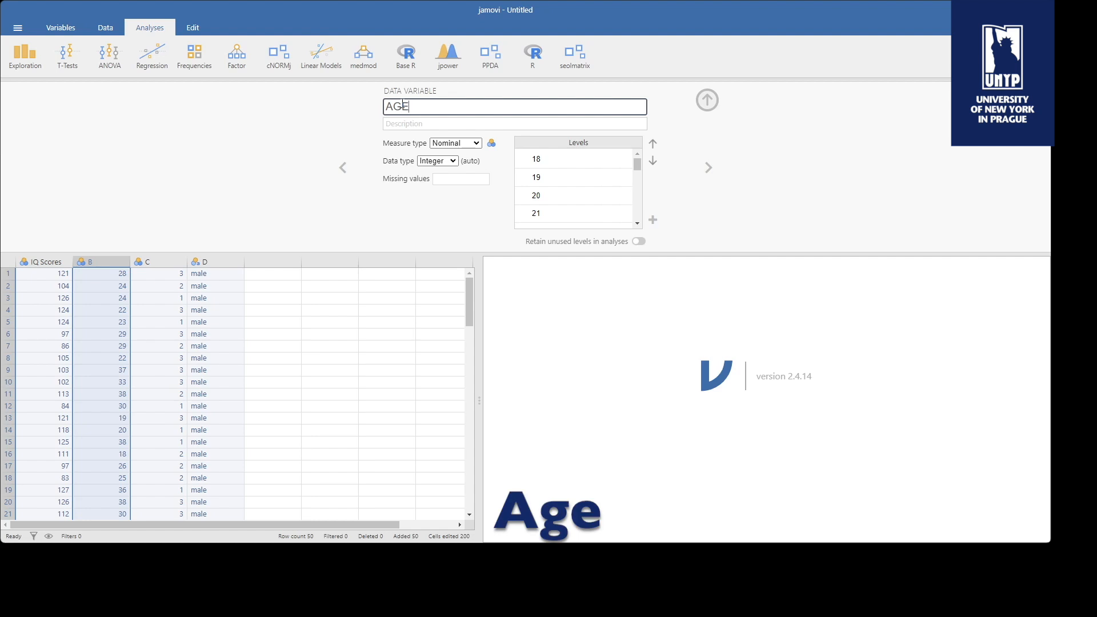
{"action": "type", "text": "e"}
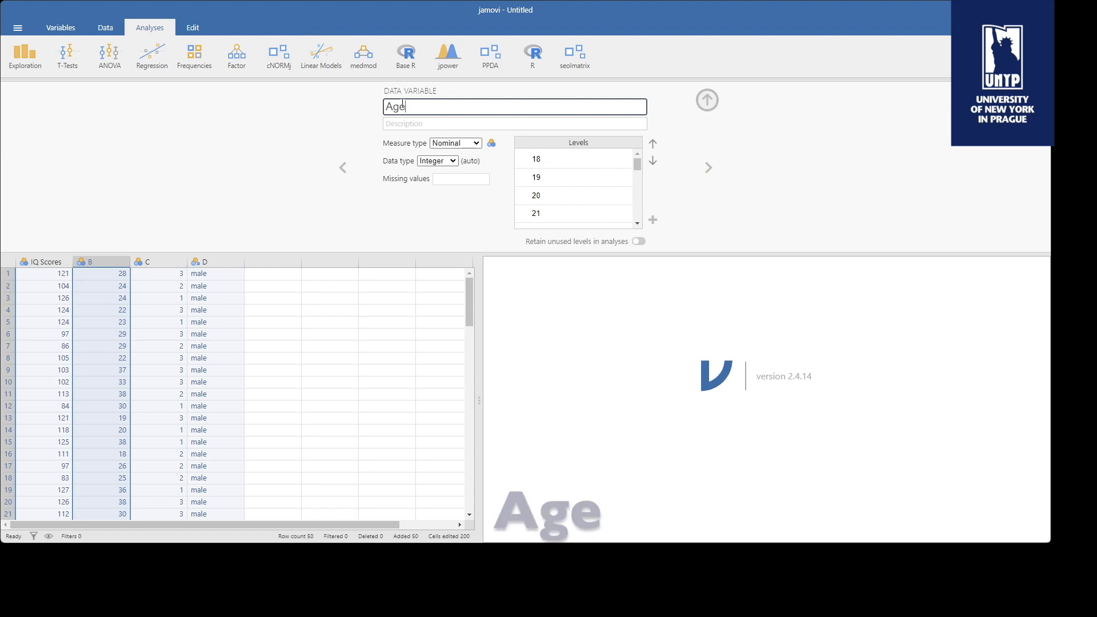
- Rename variable C as Major
{"action": "left_click", "coordinate": [709, 168]}
{"action": "left_click", "coordinate": [413, 106]}
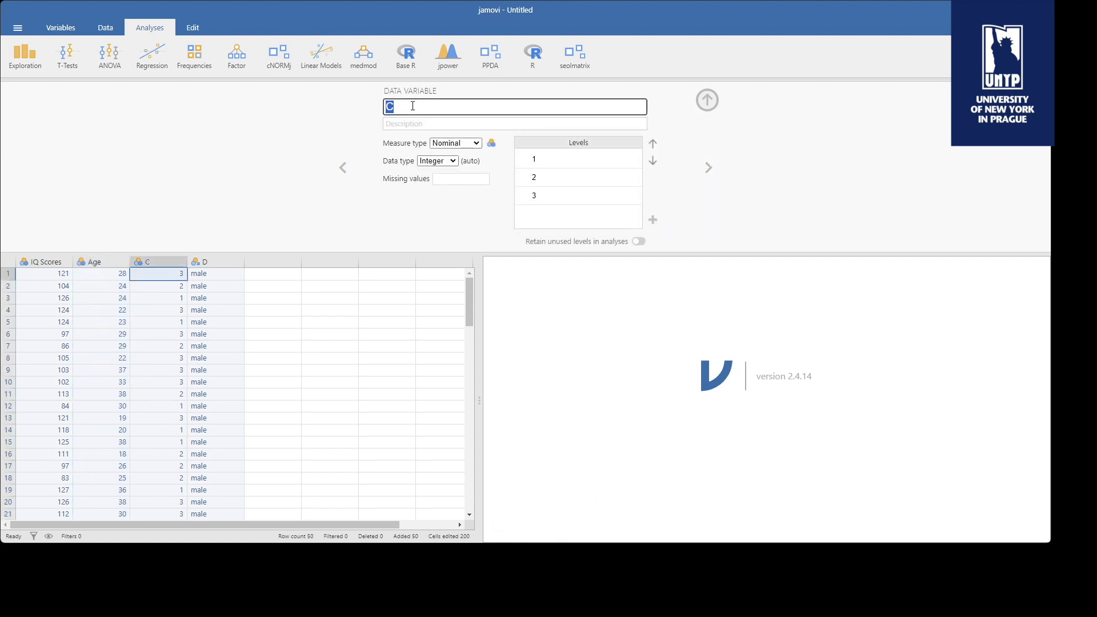
{"action": "type", "text": "Major"}
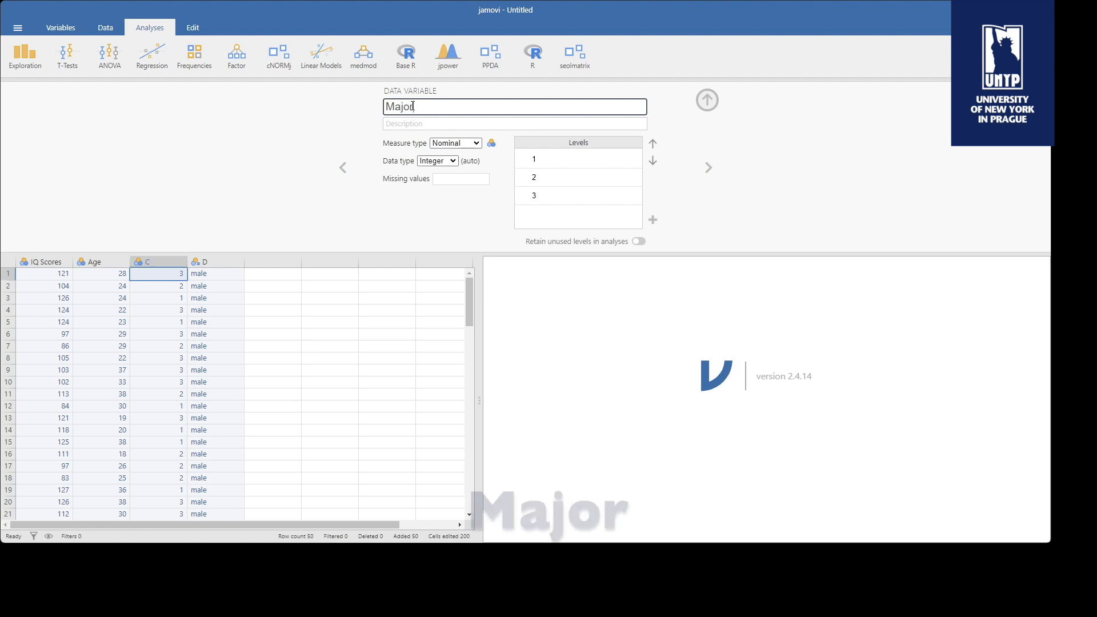
- Rename variable D as Gender and close the variable editor
{"action": "left_click", "coordinate": [708, 168]}
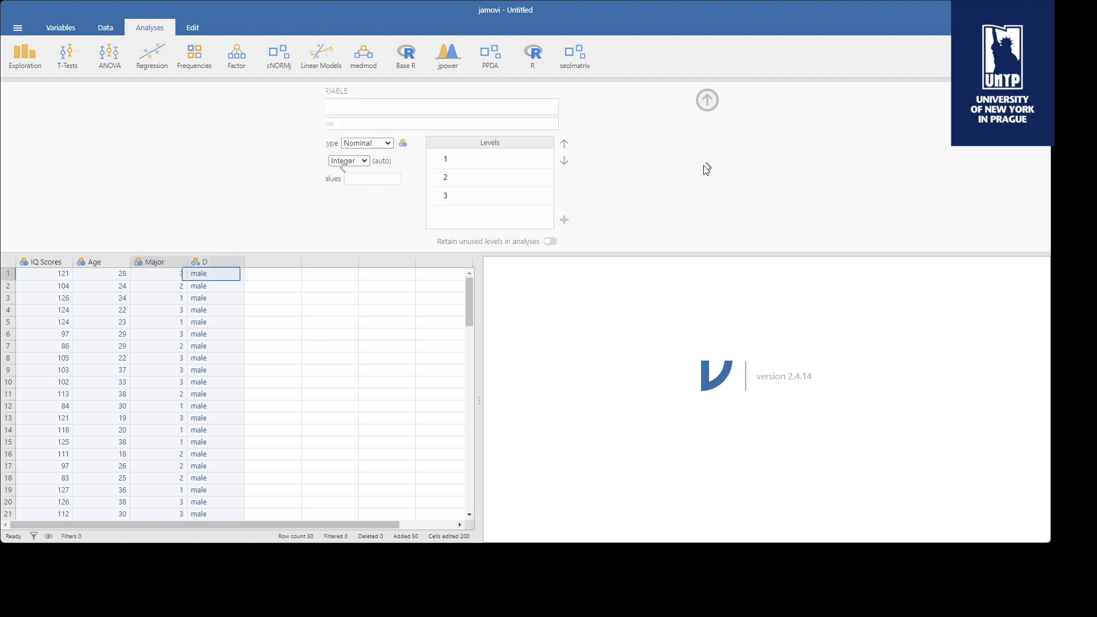
{"action": "left_click", "coordinate": [408, 109]}
{"action": "type", "text": "Ge"}
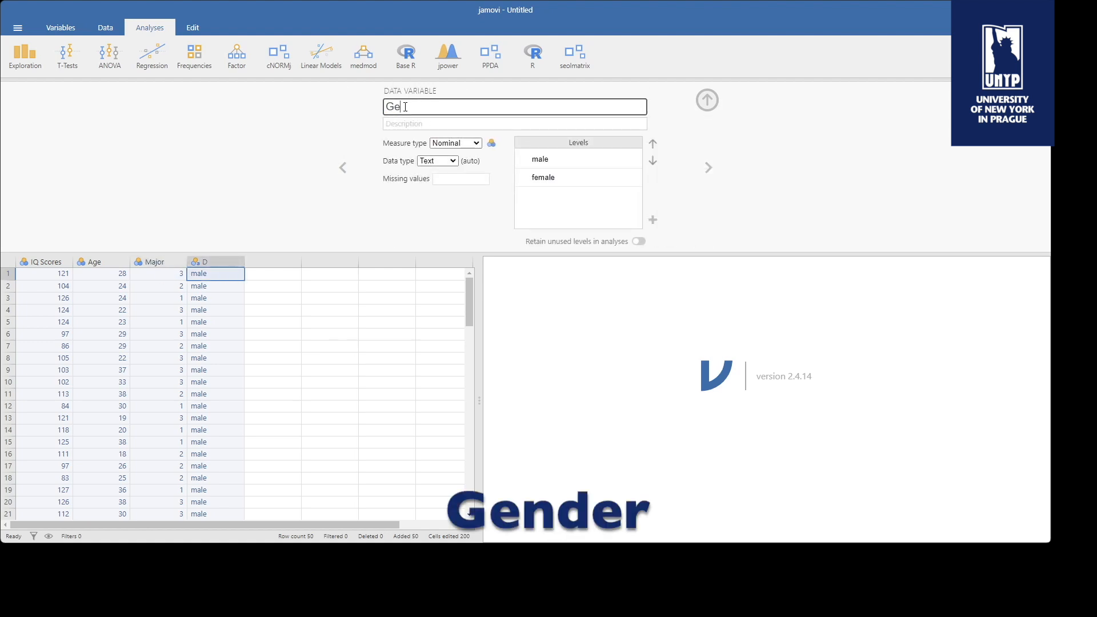
{"action": "type", "text": "nder"}
{"action": "left_click", "coordinate": [707, 98]}
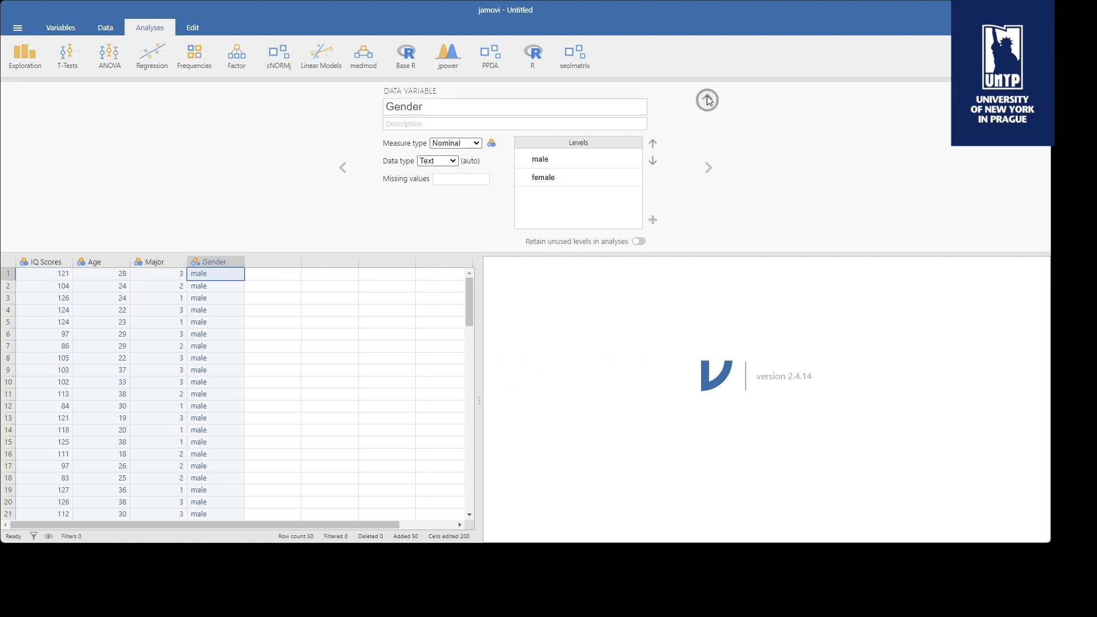
{"action": "left_click_drag", "start_coordinate": [29, 88], "coordinate": [208, 84]}
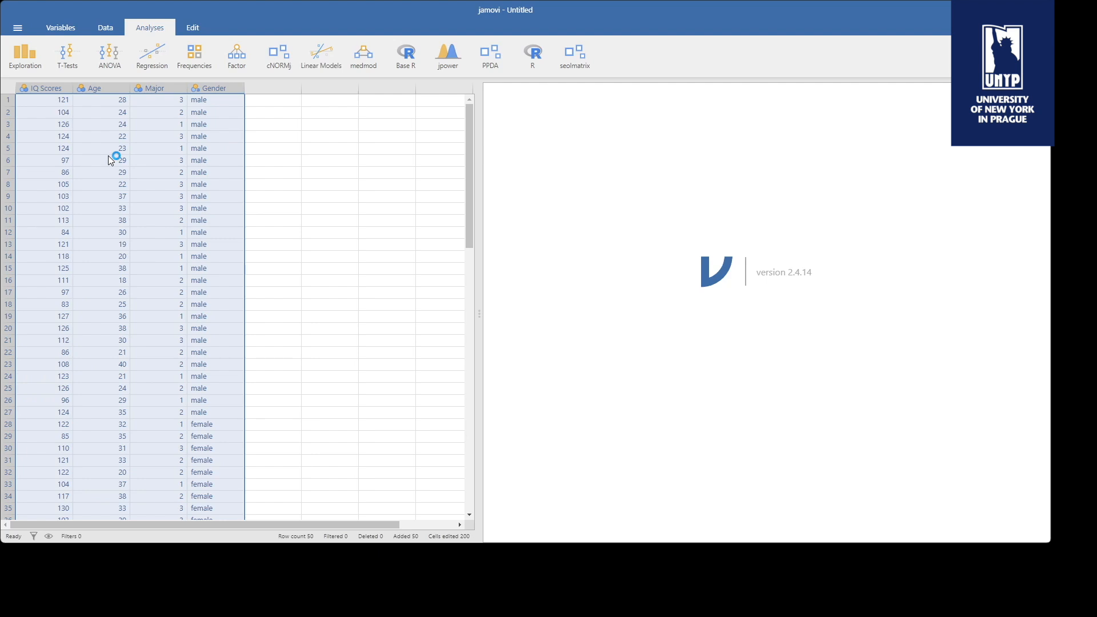
{"action": "left_click", "coordinate": [53, 87]}
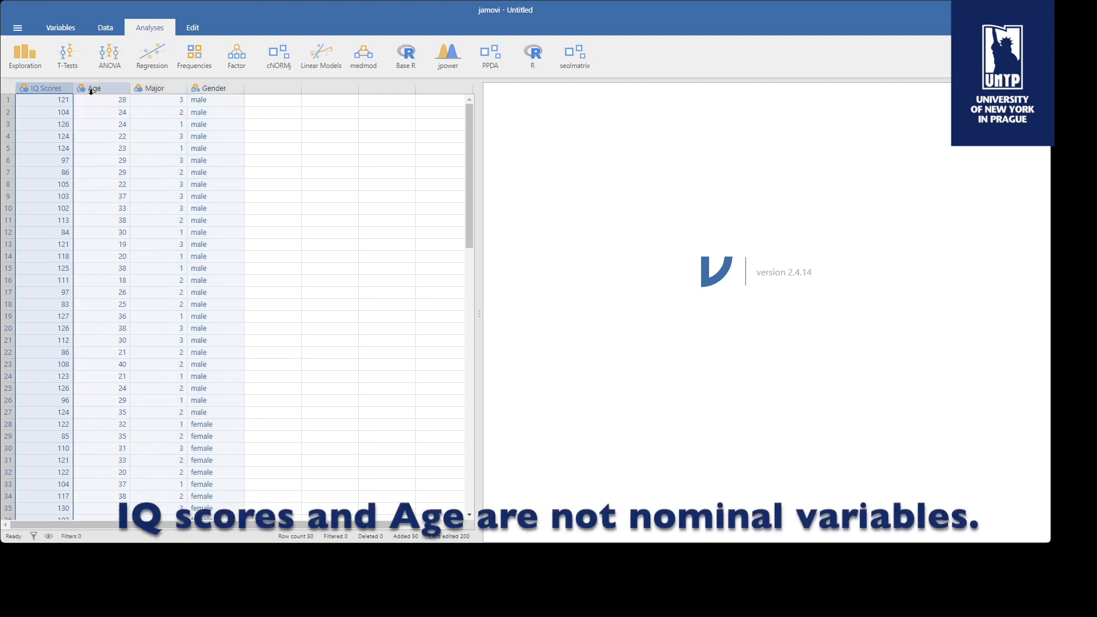
{"action": "left_click", "coordinate": [90, 90]}
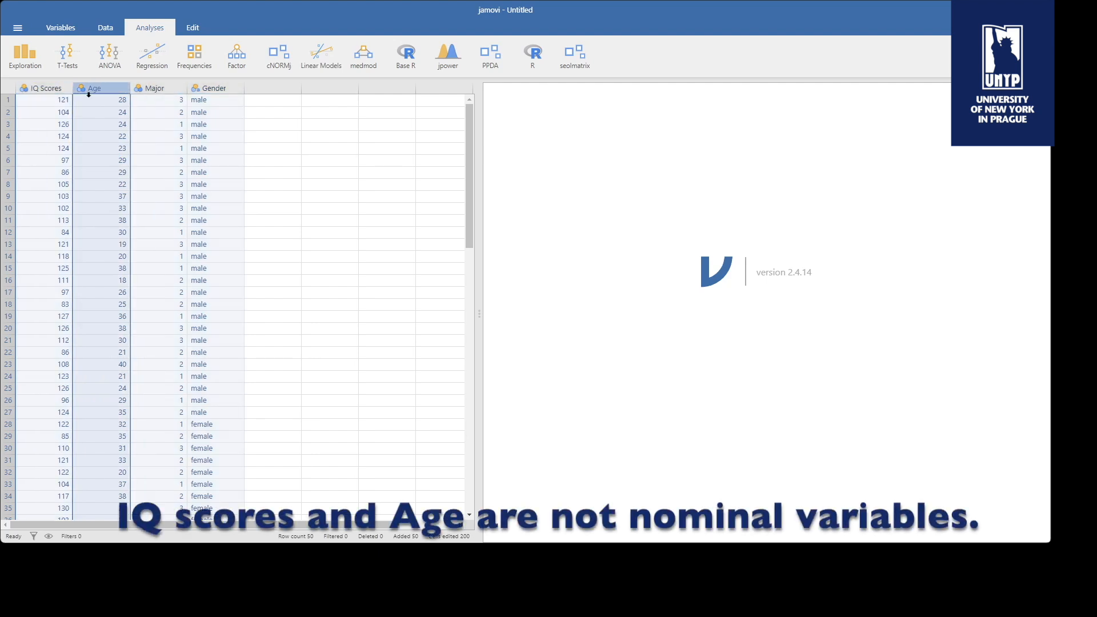
{"action": "left_click", "coordinate": [62, 90], "text": "shift"}
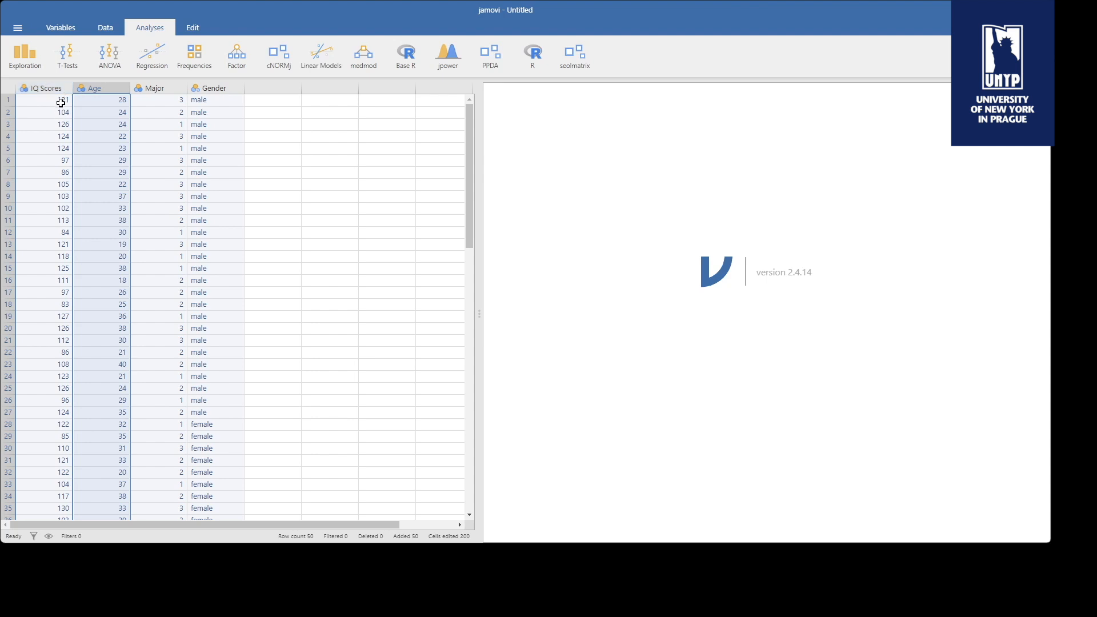
- Set the measure type of the IQ Scores variable to Continuous
{"action": "double_click", "coordinate": [61, 90]}
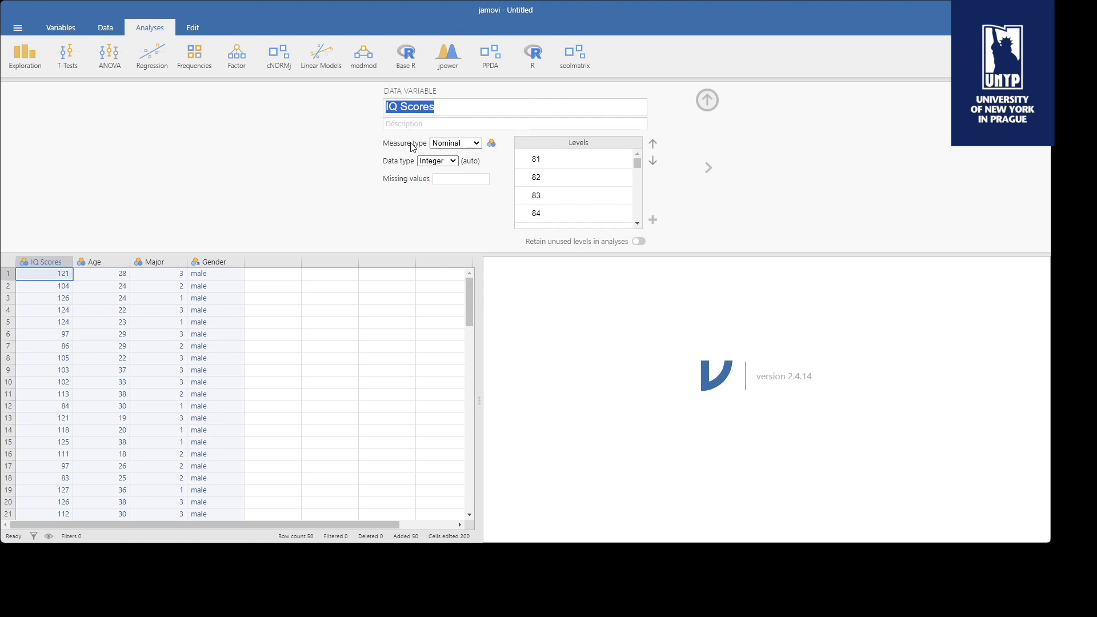
{"action": "left_click", "coordinate": [452, 144]}
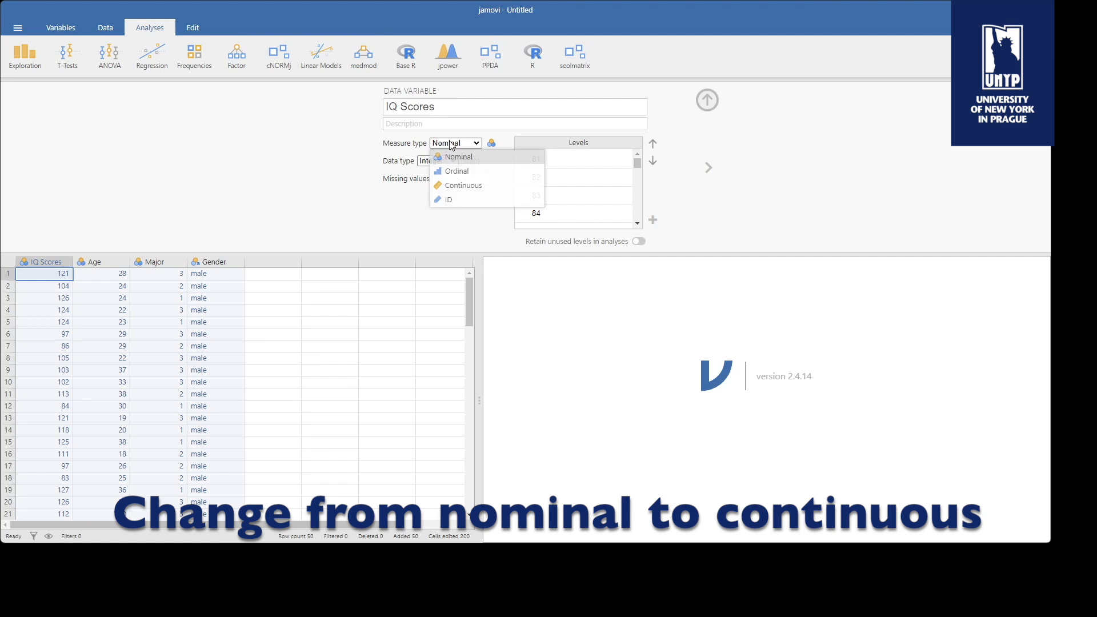
{"action": "left_click", "coordinate": [463, 187]}
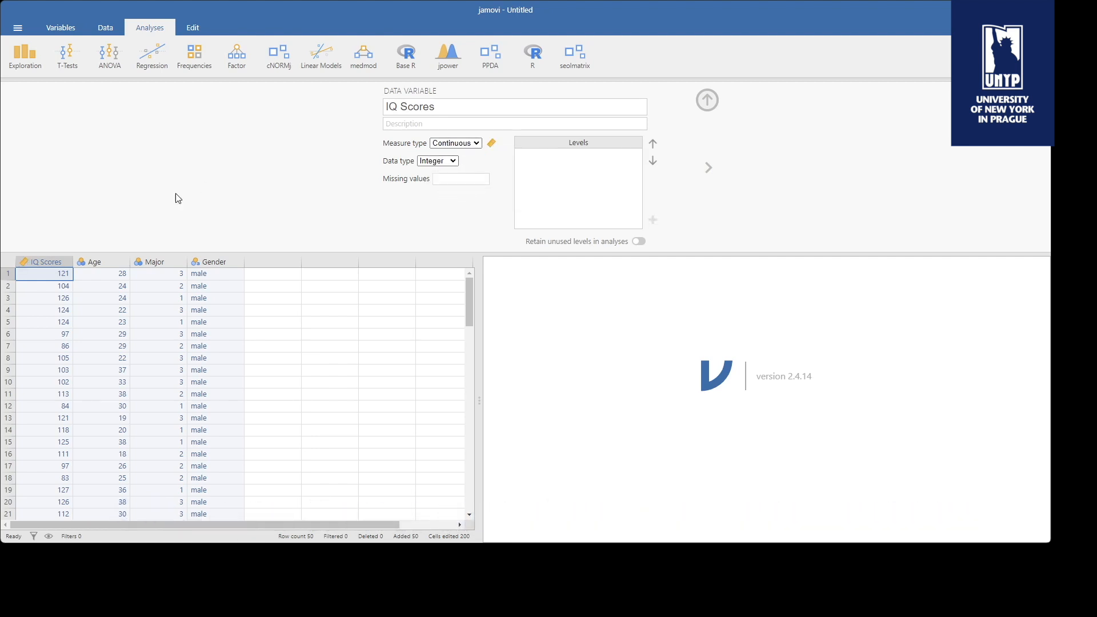
{"action": "left_click", "coordinate": [59, 264]}
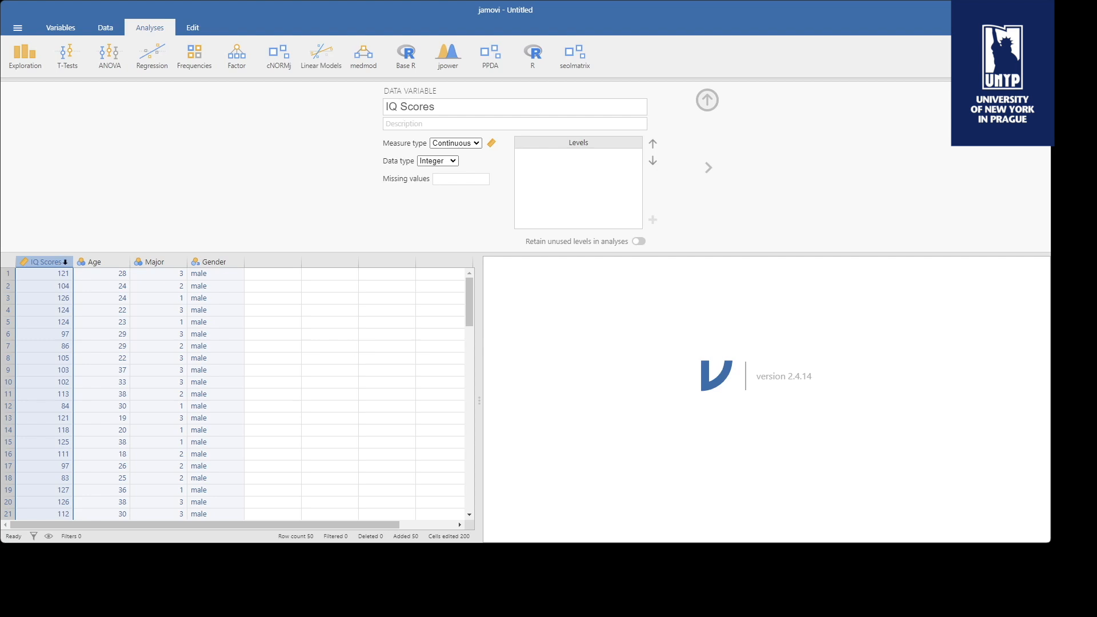
- Set the measure type of the Age variable to Continuous
{"action": "left_click", "coordinate": [84, 261]}
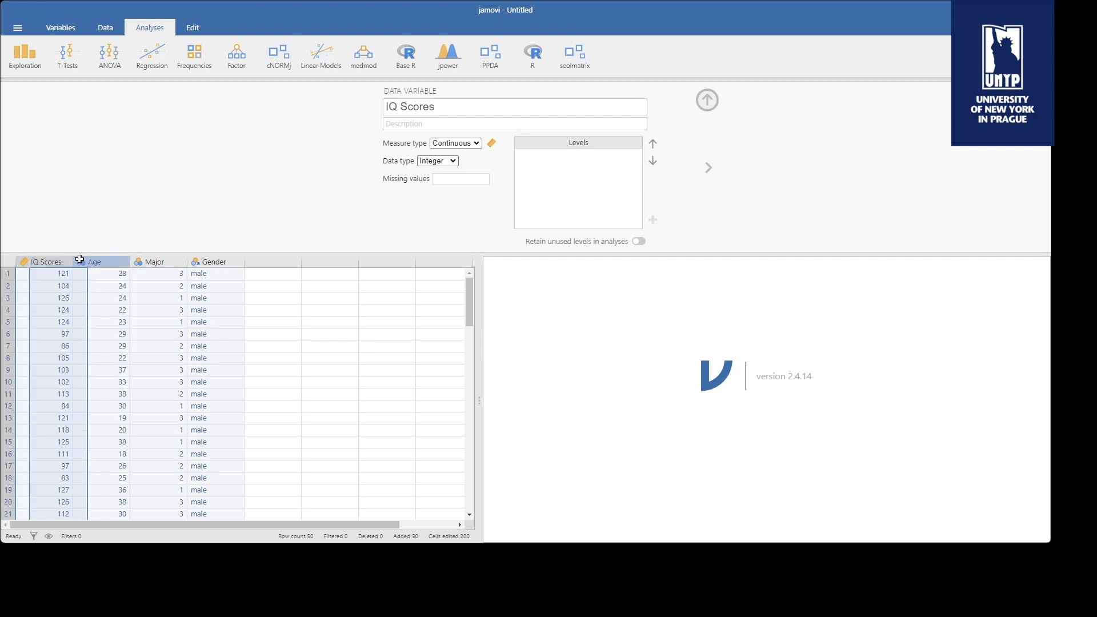
{"action": "left_click", "coordinate": [455, 143]}
{"action": "left_click", "coordinate": [450, 186]}
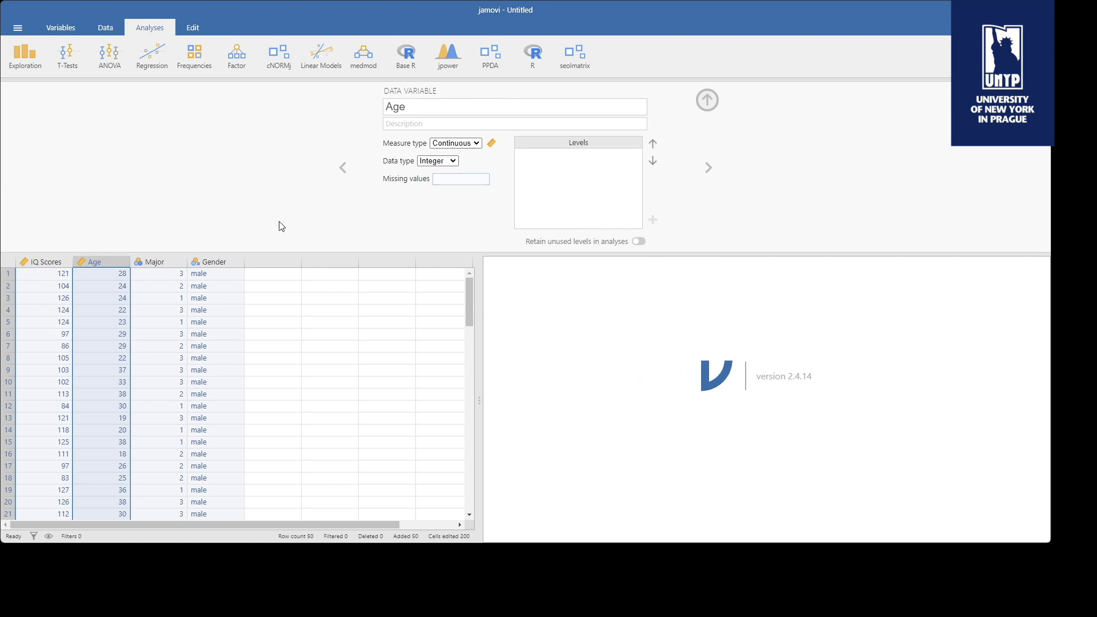
- Label the levels of the Major variable: 1 as Psychology, 2 as Communication and 3 as Business
{"action": "left_click", "coordinate": [169, 262]}
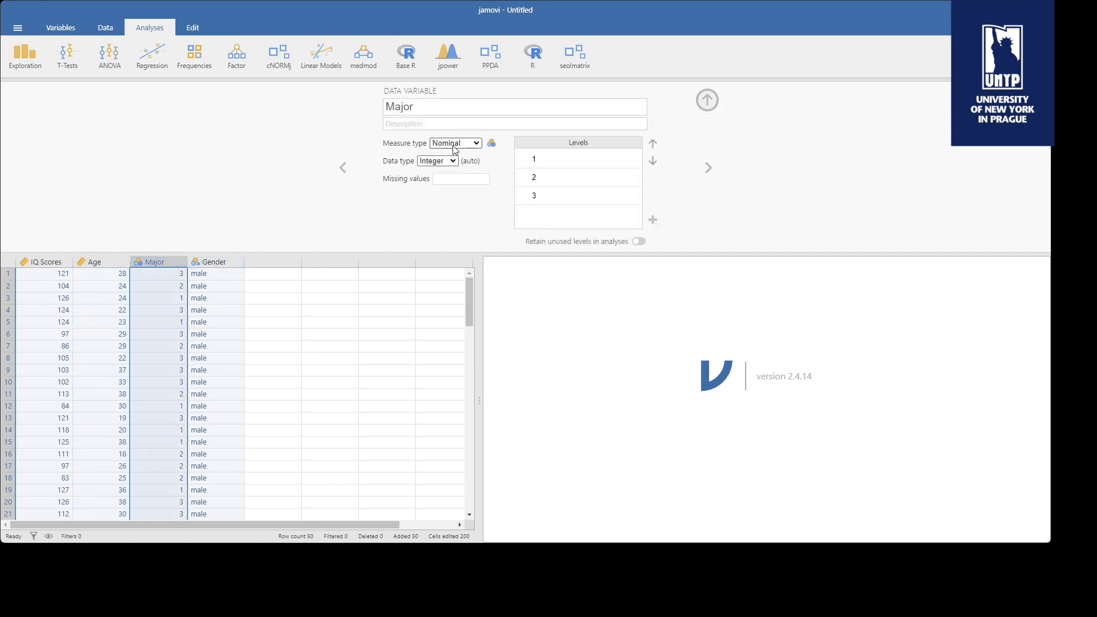
{"action": "left_click", "coordinate": [570, 159]}
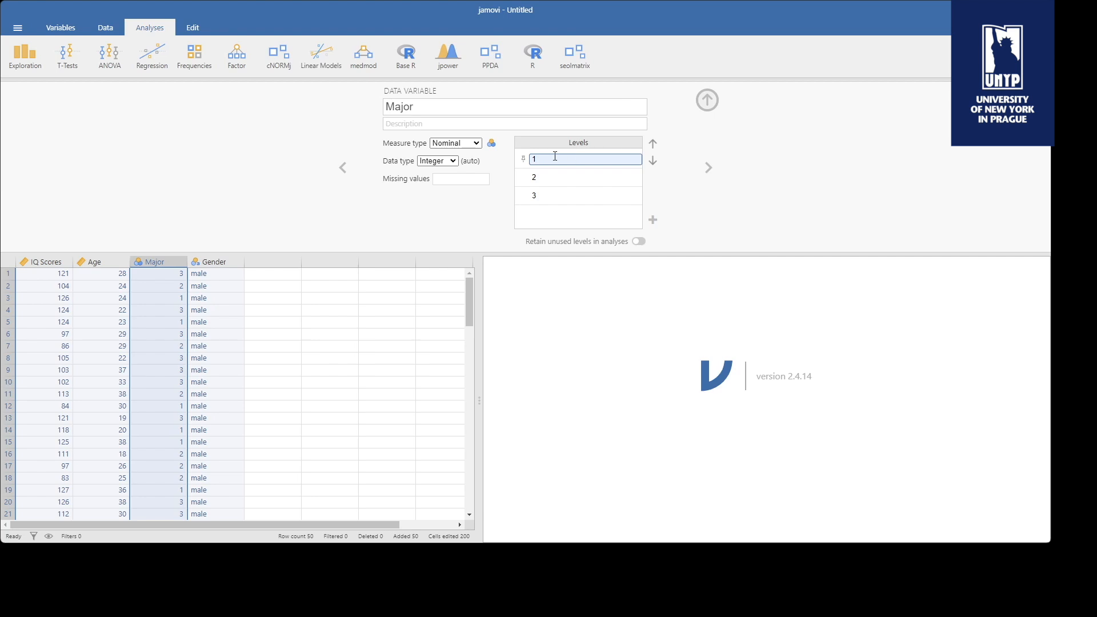
{"action": "double_click", "coordinate": [548, 159]}
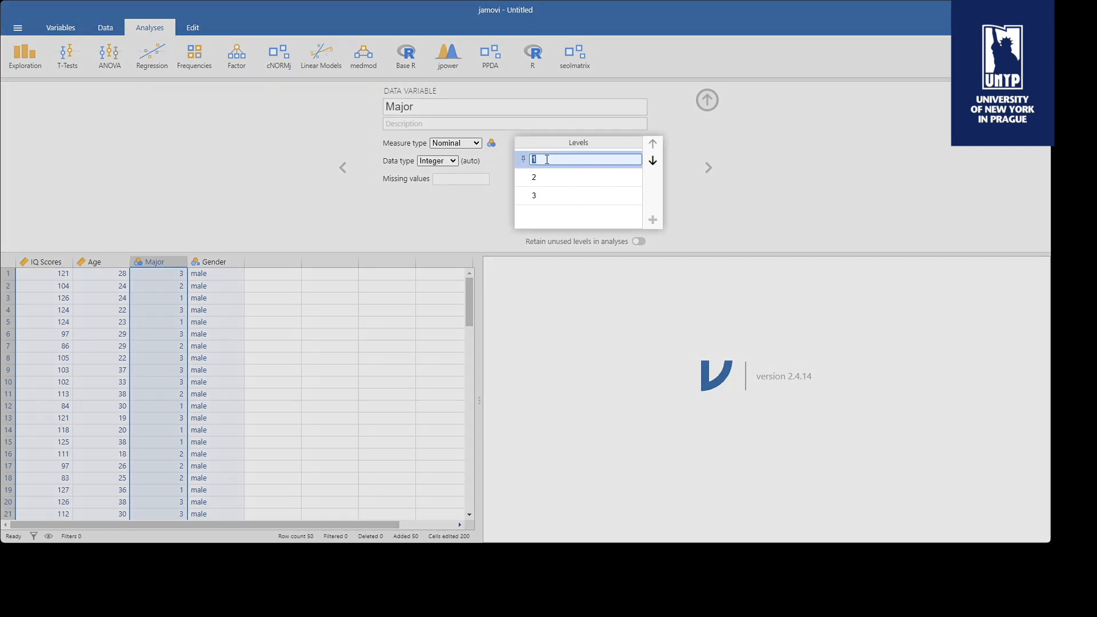
{"action": "type", "text": "Psycho"}
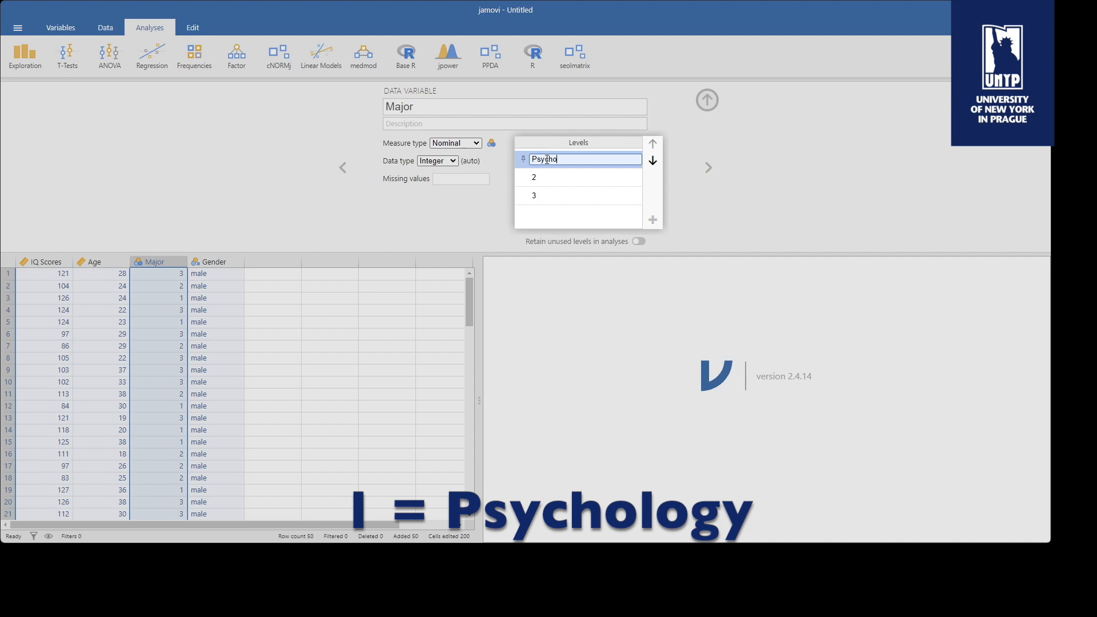
{"action": "type", "text": "logy"}
{"action": "key", "text": "Tab"}
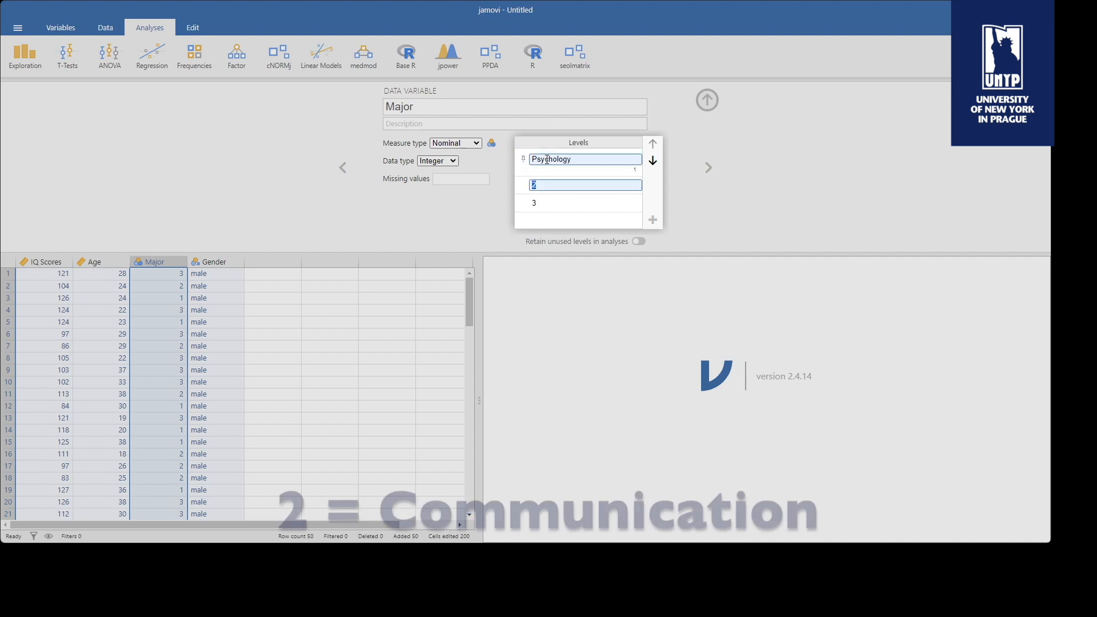
{"action": "type", "text": "Co"}
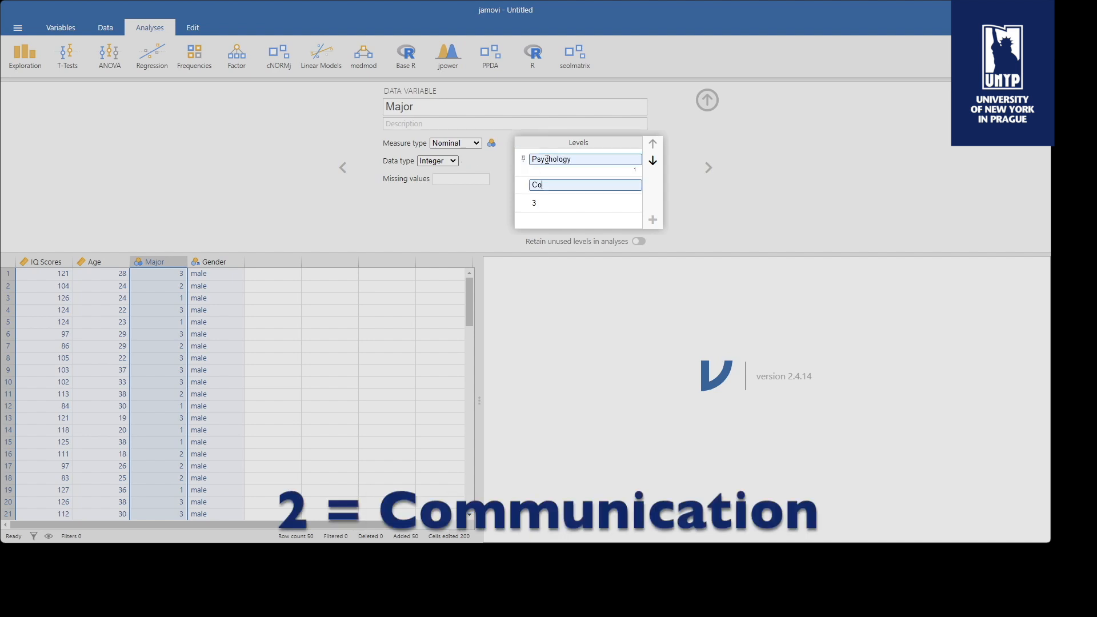
{"action": "type", "text": "mmunication"}
{"action": "key", "text": "Tab"}
{"action": "type", "text": "Busines"}
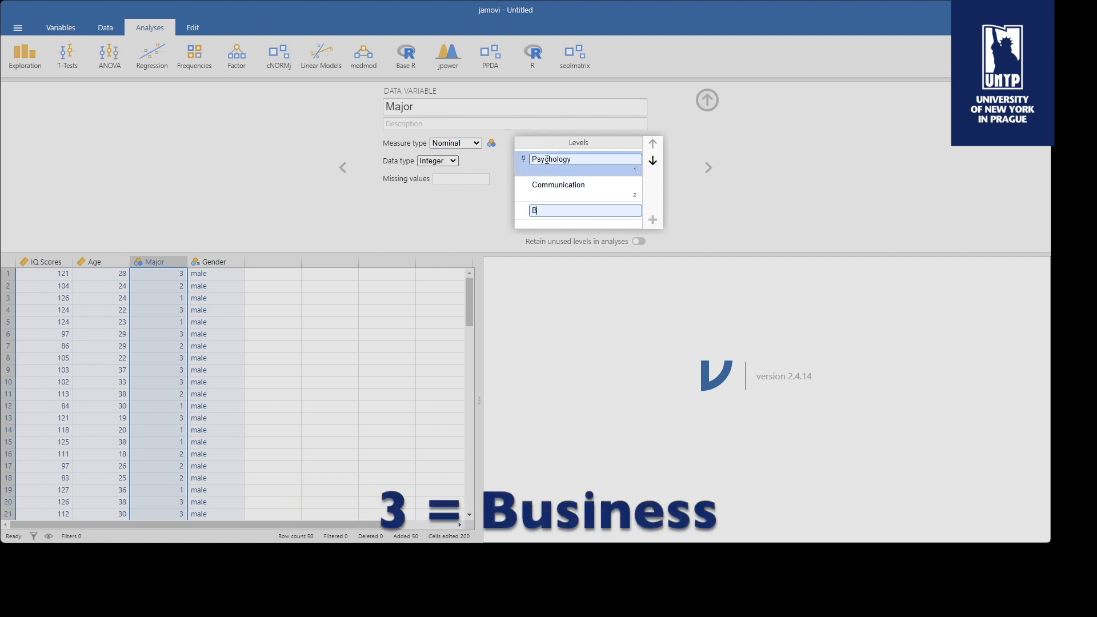
{"action": "type", "text": "s"}
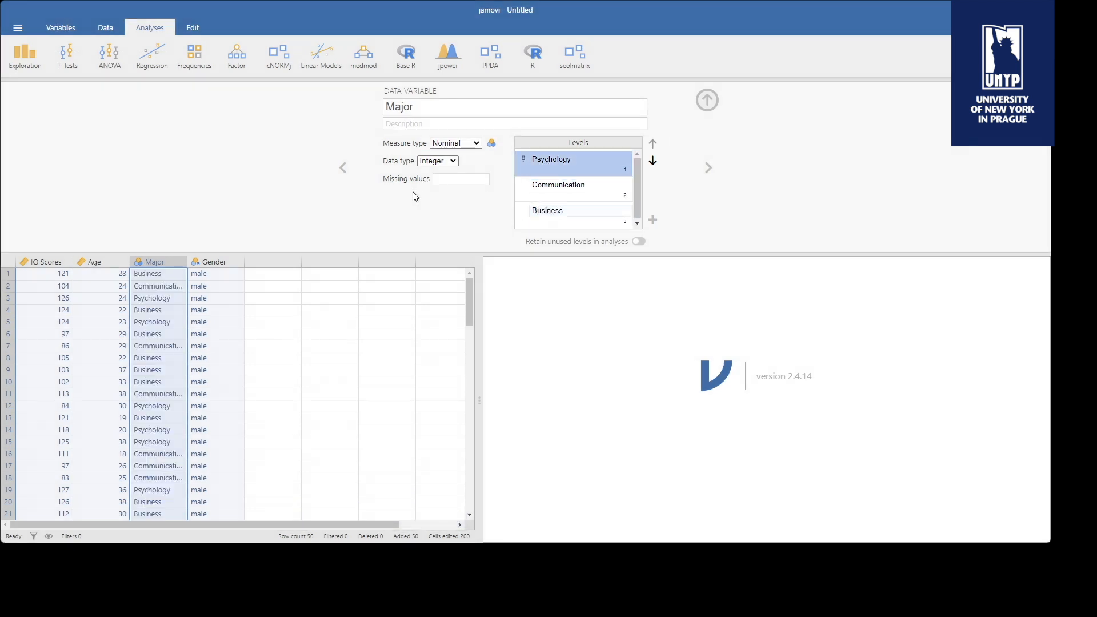
- Check the Gender variable's measure type and levels, and close the variable editor
{"action": "left_click", "coordinate": [423, 190]}
{"action": "left_click", "coordinate": [229, 262]}
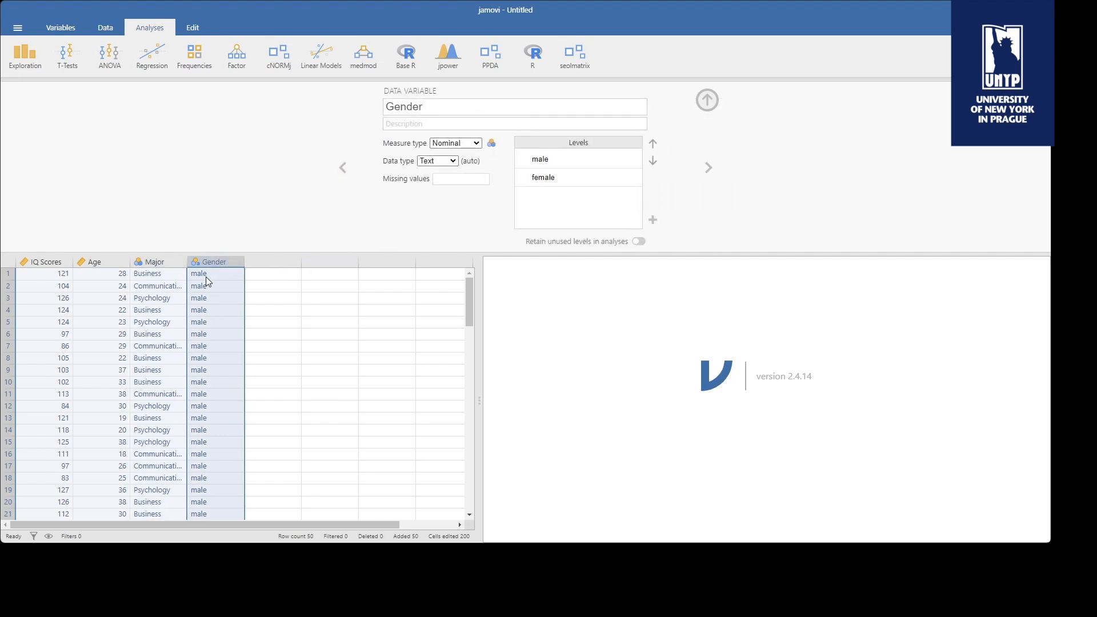
{"action": "left_click", "coordinate": [703, 98]}
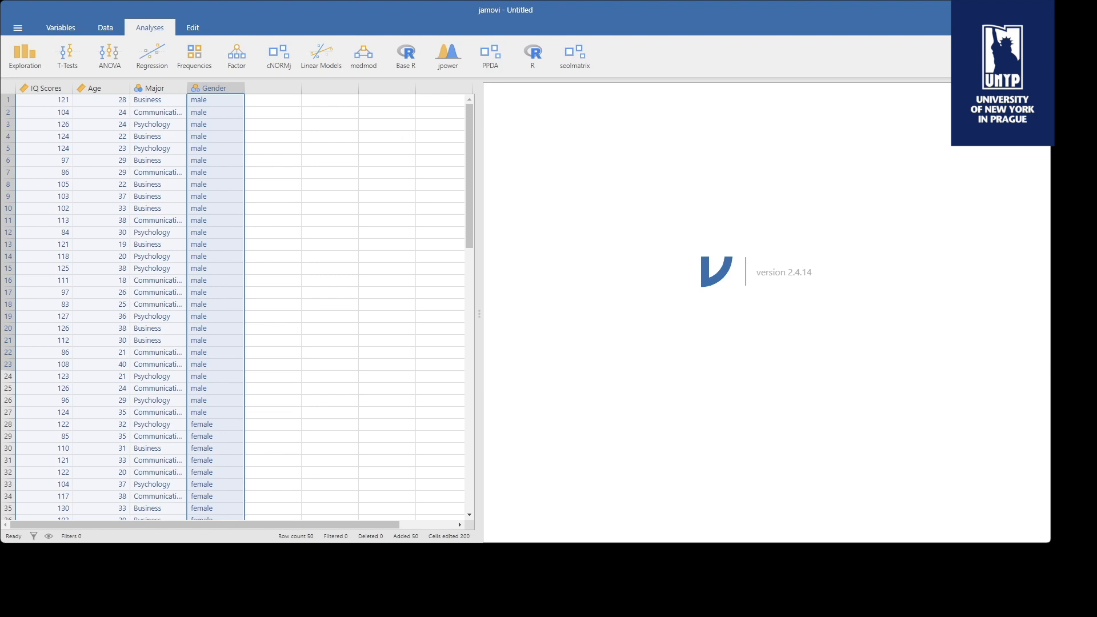
- Create a Descriptives analysis from the Exploration group with IQ Scores as its variable
{"action": "left_click", "coordinate": [25, 55]}
{"action": "left_click", "coordinate": [24, 80]}
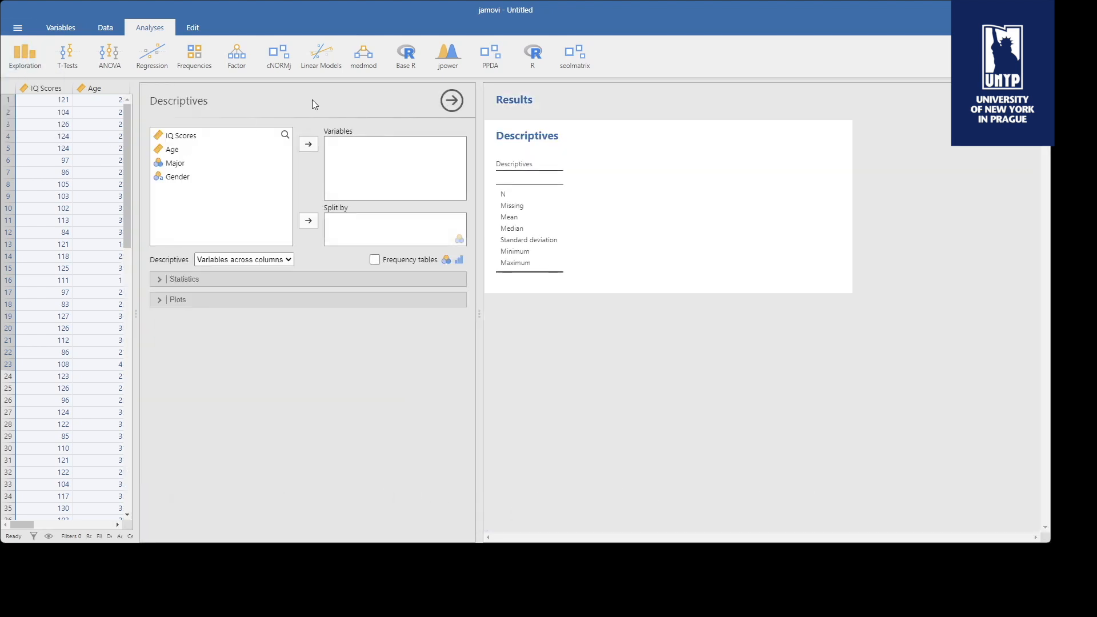
{"action": "left_click", "coordinate": [222, 141]}
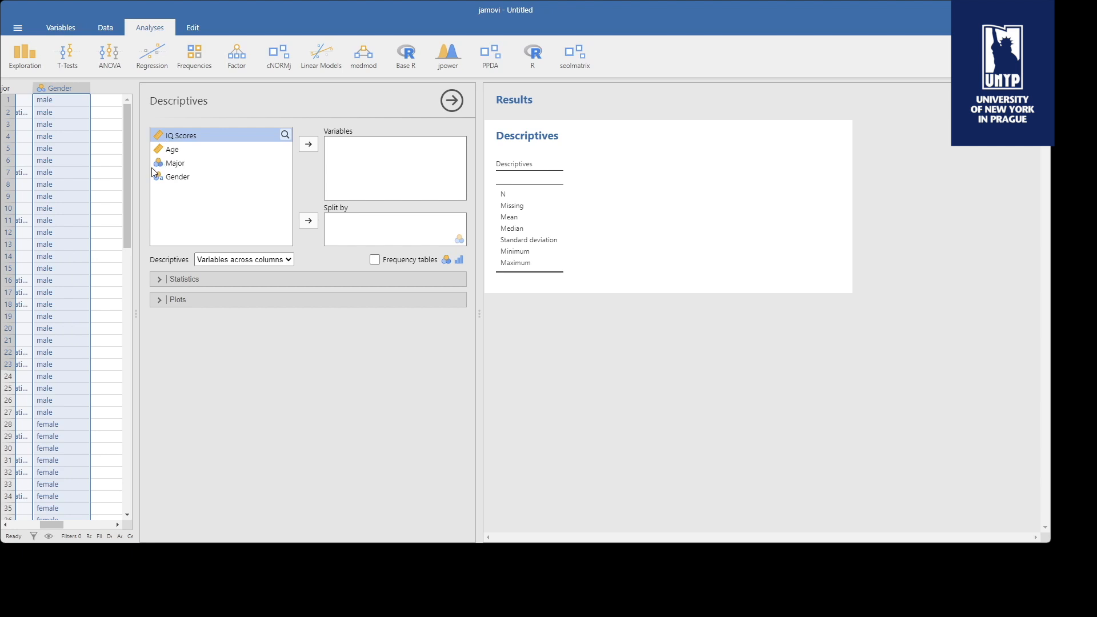
{"action": "left_click", "coordinate": [314, 149]}
{"action": "mouse_move", "coordinate": [353, 147]}
{"action": "left_mouse_down"}
{"action": "mouse_move", "coordinate": [186, 142]}
{"action": "mouse_move", "coordinate": [363, 151]}
{"action": "left_mouse_up"}
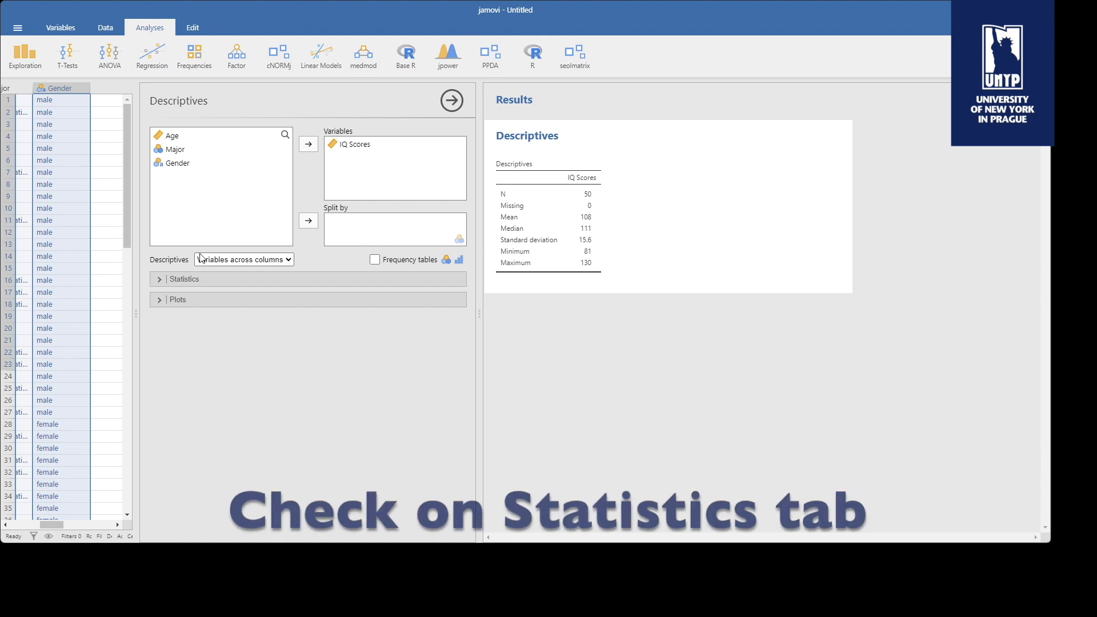
- Add mode, percentiles 25,50,75, variance, range and IQR to the IQ Scores descriptive statistics
{"action": "left_click", "coordinate": [163, 279]}
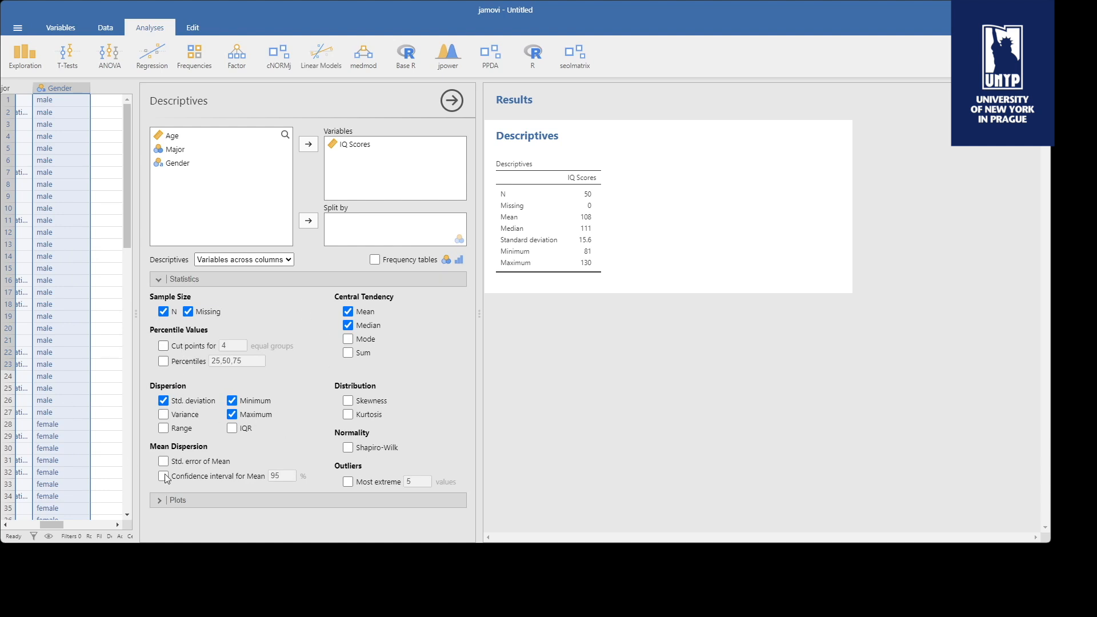
{"action": "left_click", "coordinate": [348, 338]}
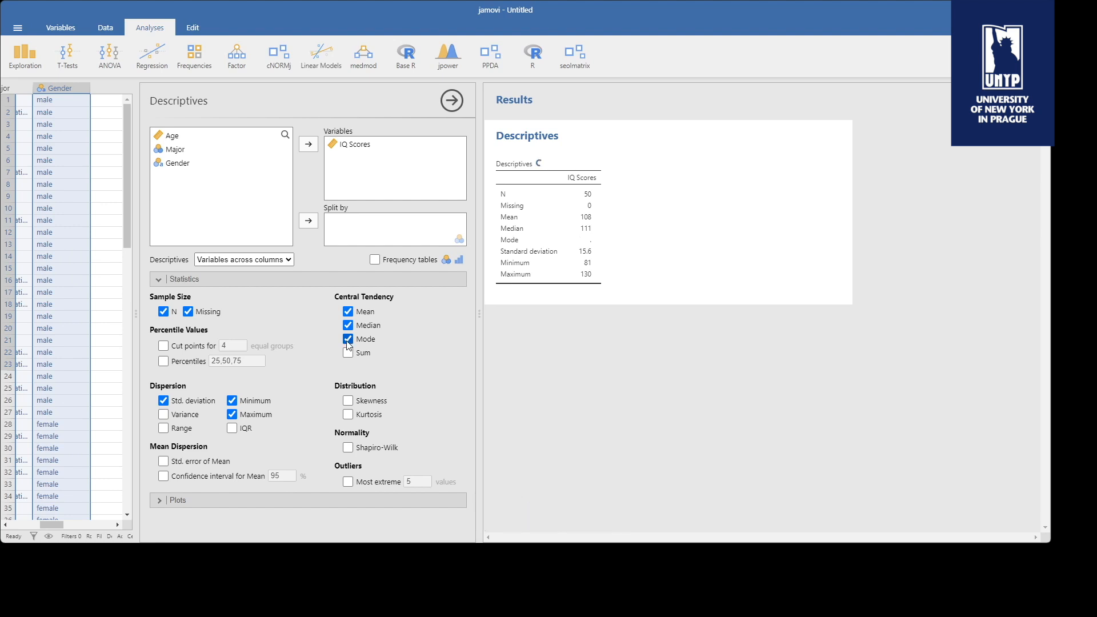
{"action": "left_click", "coordinate": [160, 362]}
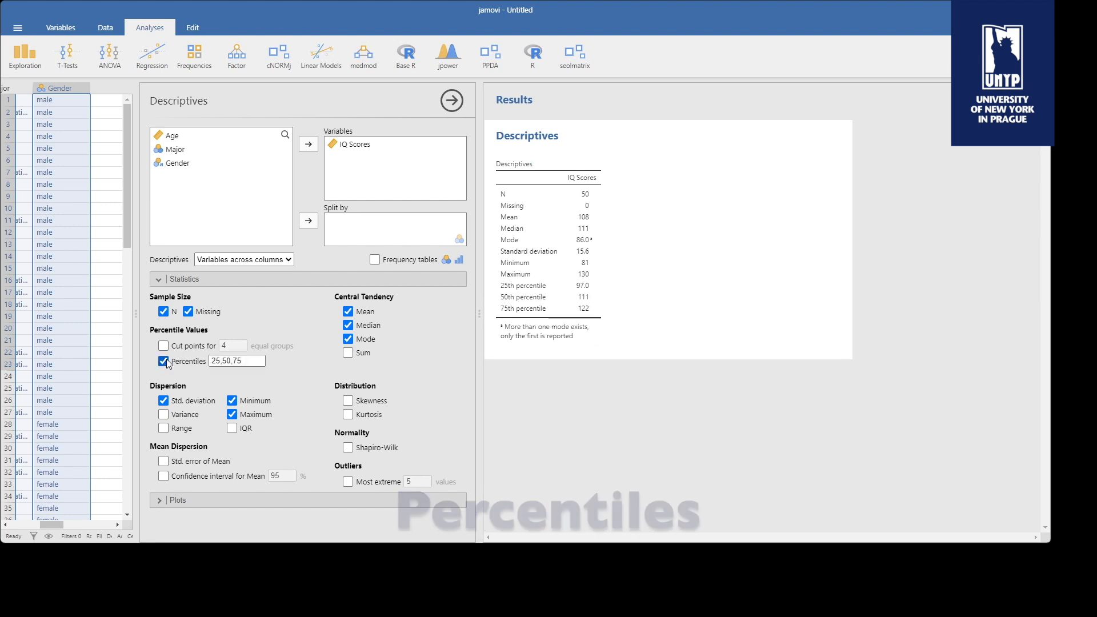
{"action": "left_click", "coordinate": [190, 419]}
{"action": "left_click", "coordinate": [181, 429]}
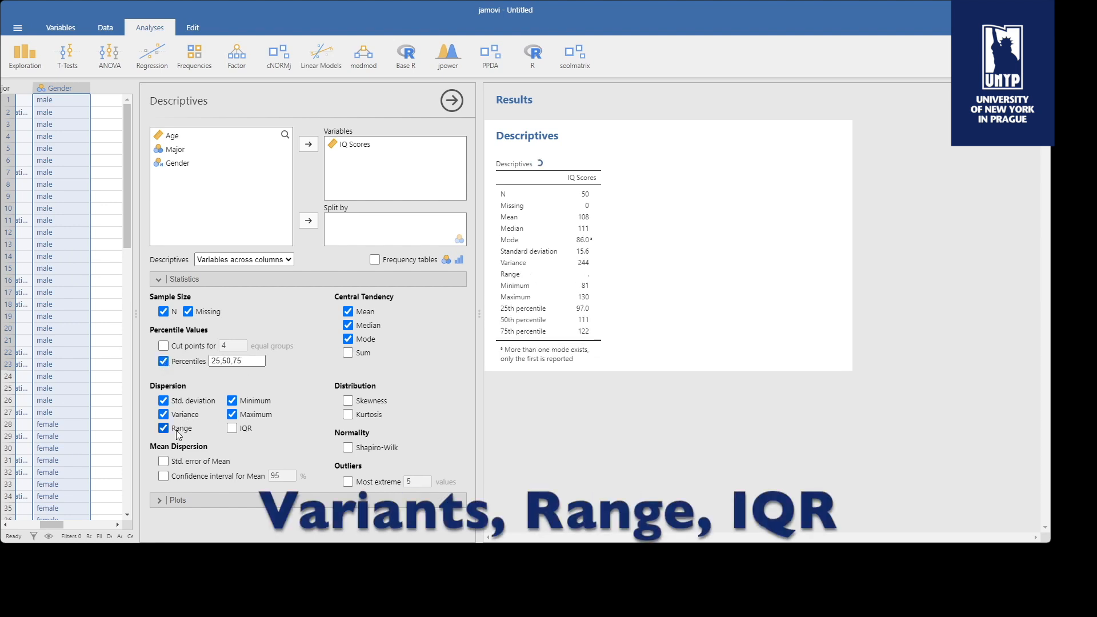
{"action": "left_click", "coordinate": [247, 429]}
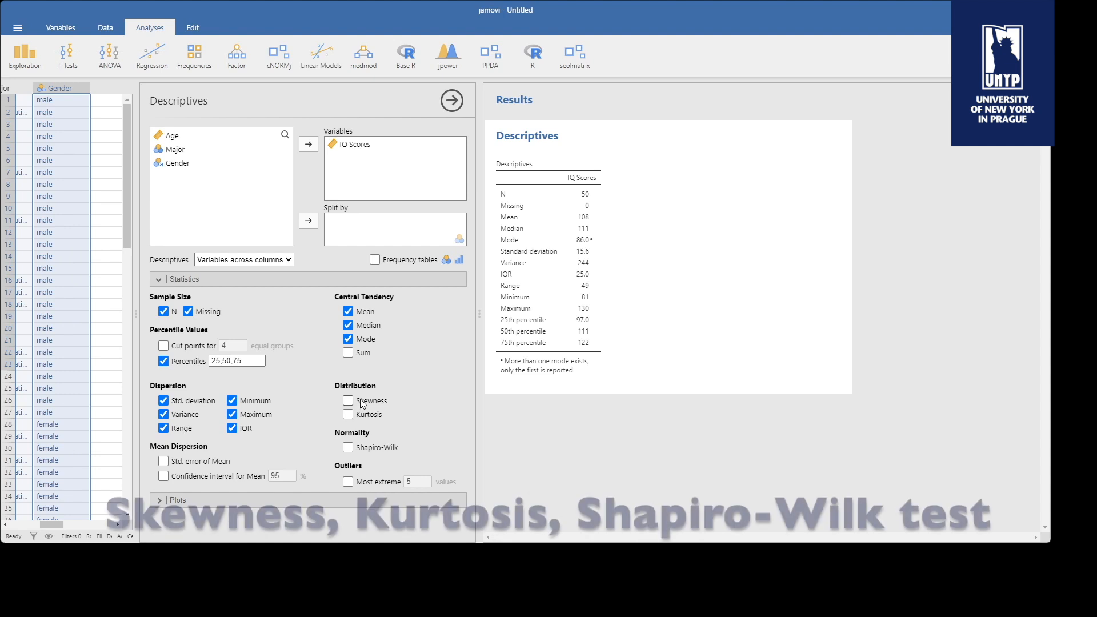
- Add skewness, kurtosis and the Shapiro-Wilk normality test to the IQ Scores statistics
{"action": "left_click", "coordinate": [361, 401]}
{"action": "left_click", "coordinate": [363, 415]}
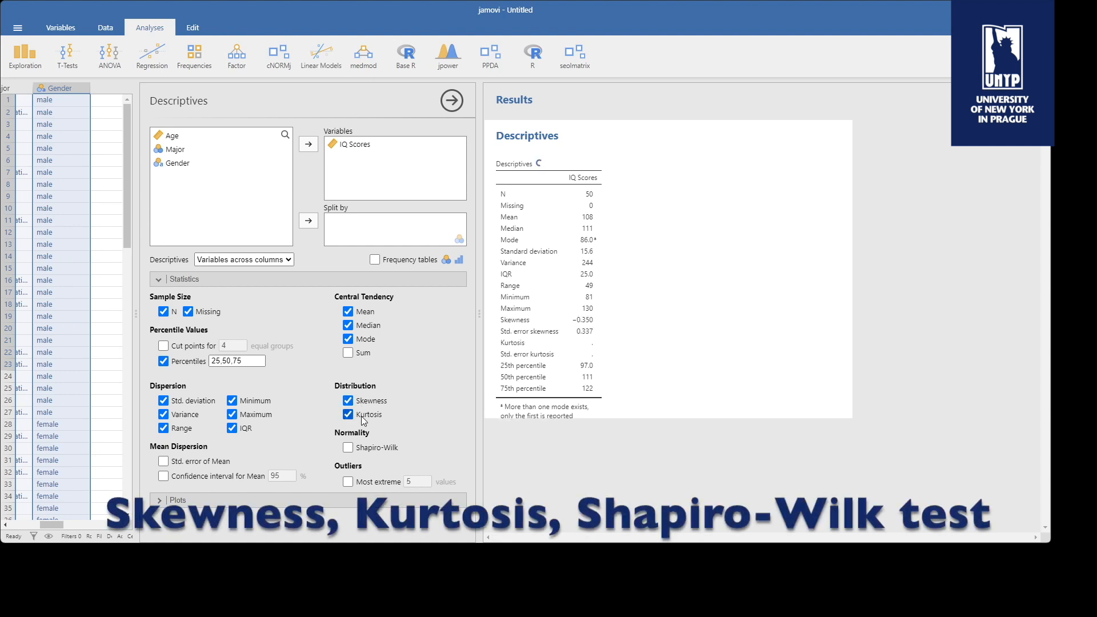
{"action": "left_click", "coordinate": [359, 453]}
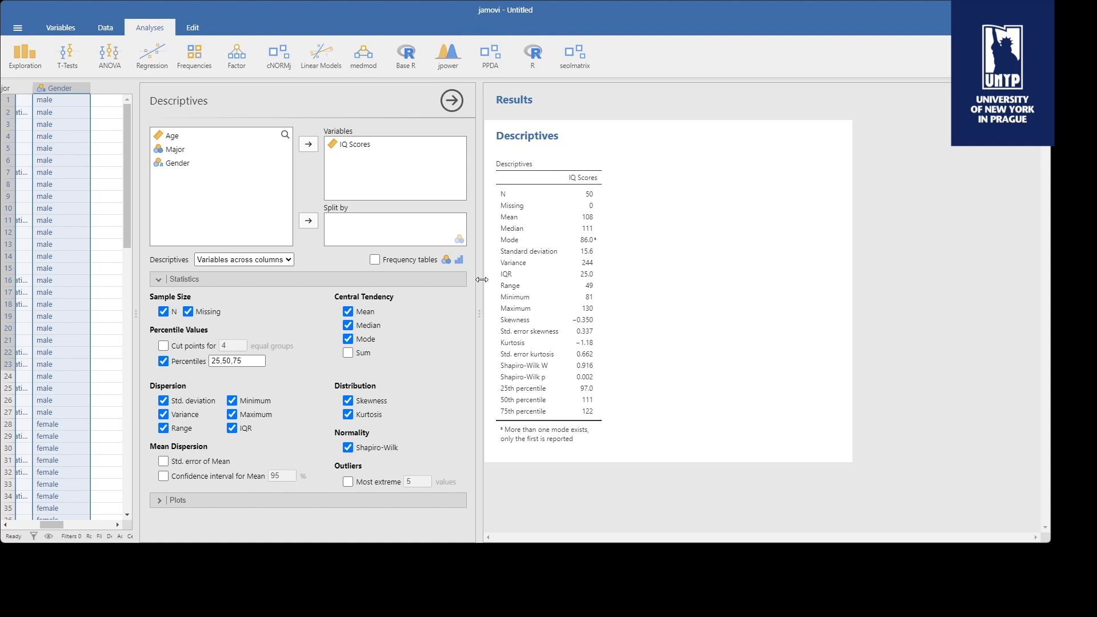
- Remove skewness, kurtosis, IQR, variance and percentiles from the IQ Scores statistics
{"action": "left_click", "coordinate": [351, 401]}
{"action": "left_click", "coordinate": [349, 414]}
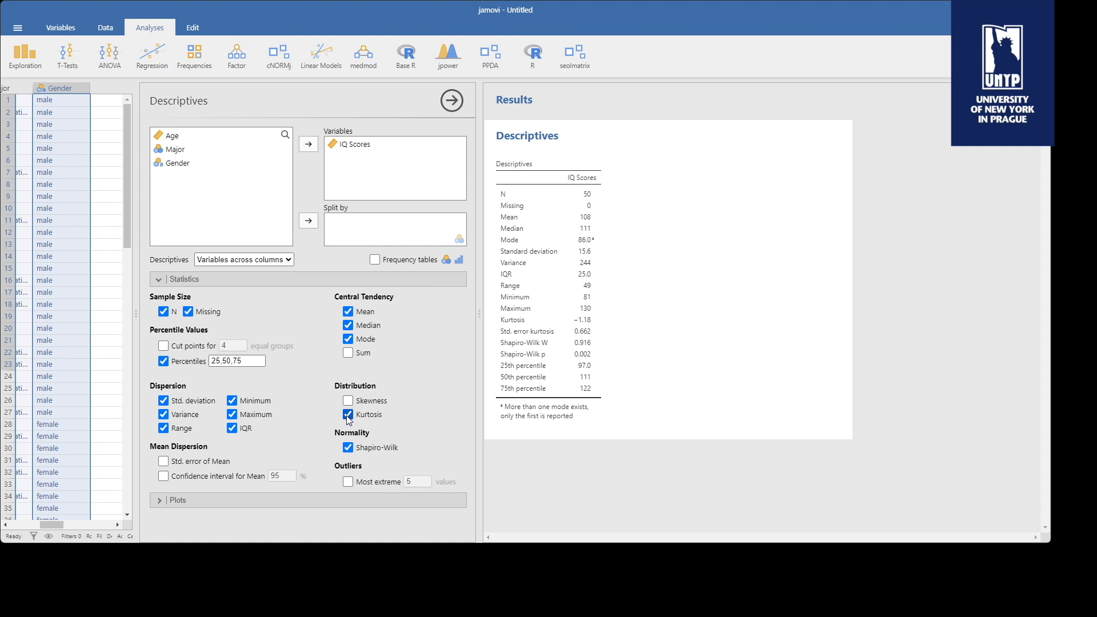
{"action": "left_click", "coordinate": [232, 428]}
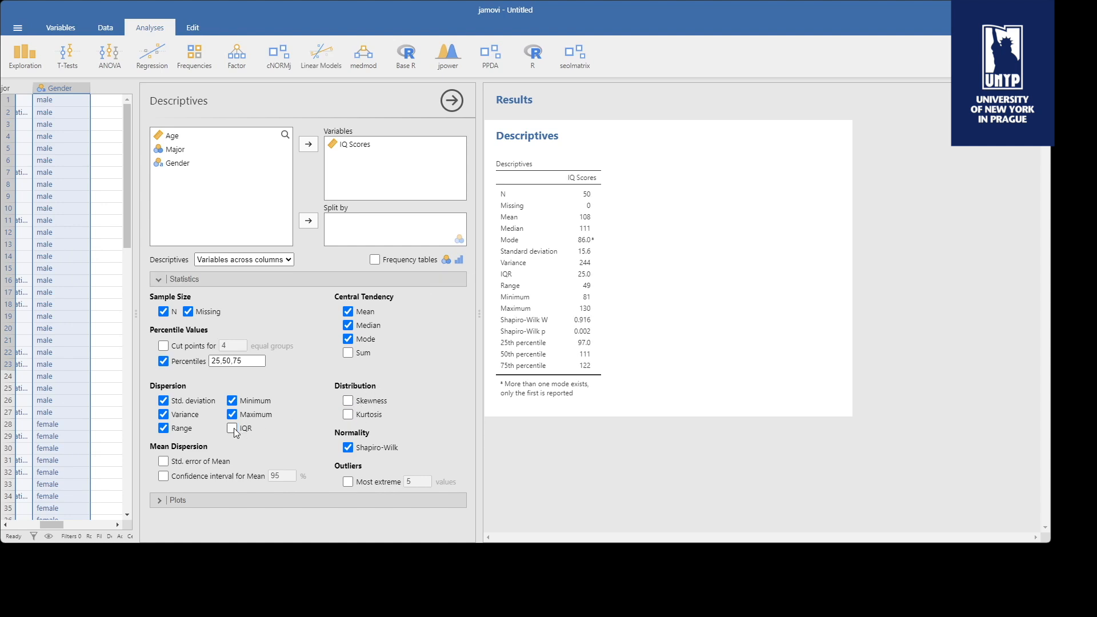
{"action": "left_click", "coordinate": [171, 416]}
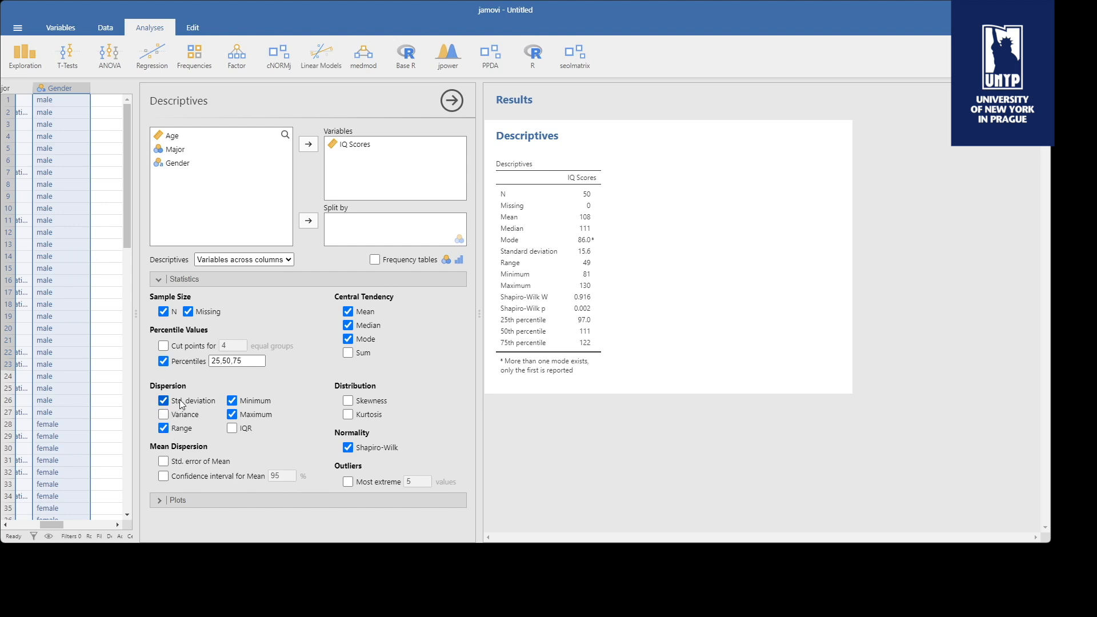
{"action": "left_click", "coordinate": [164, 361]}
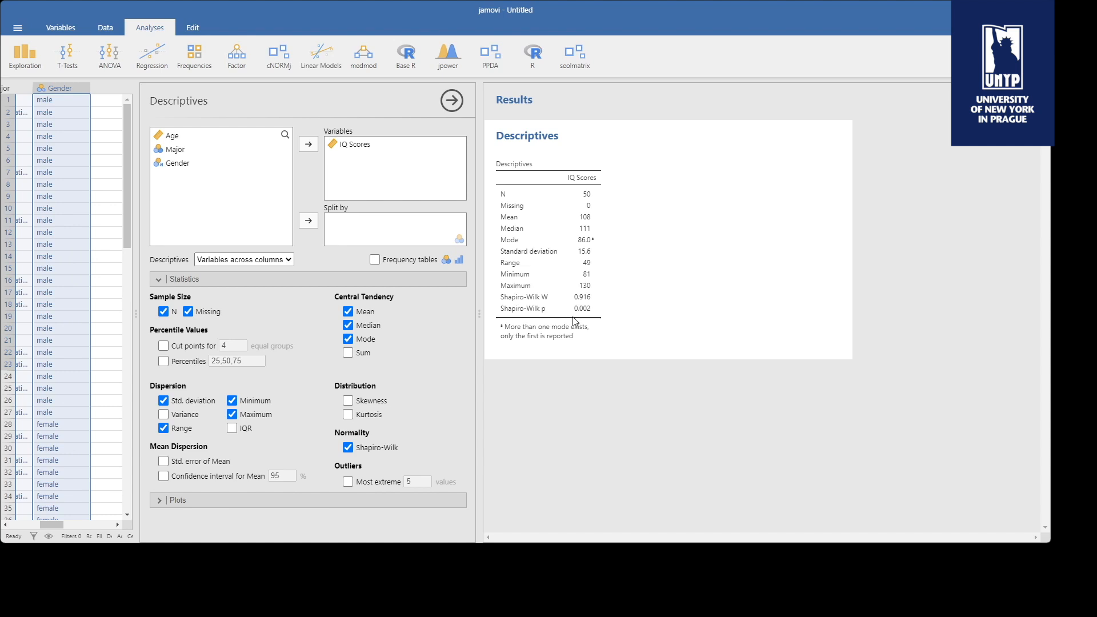
- Add a histogram to the IQ Scores descriptives and review it together with the statistics table
{"action": "left_click", "coordinate": [163, 501]}
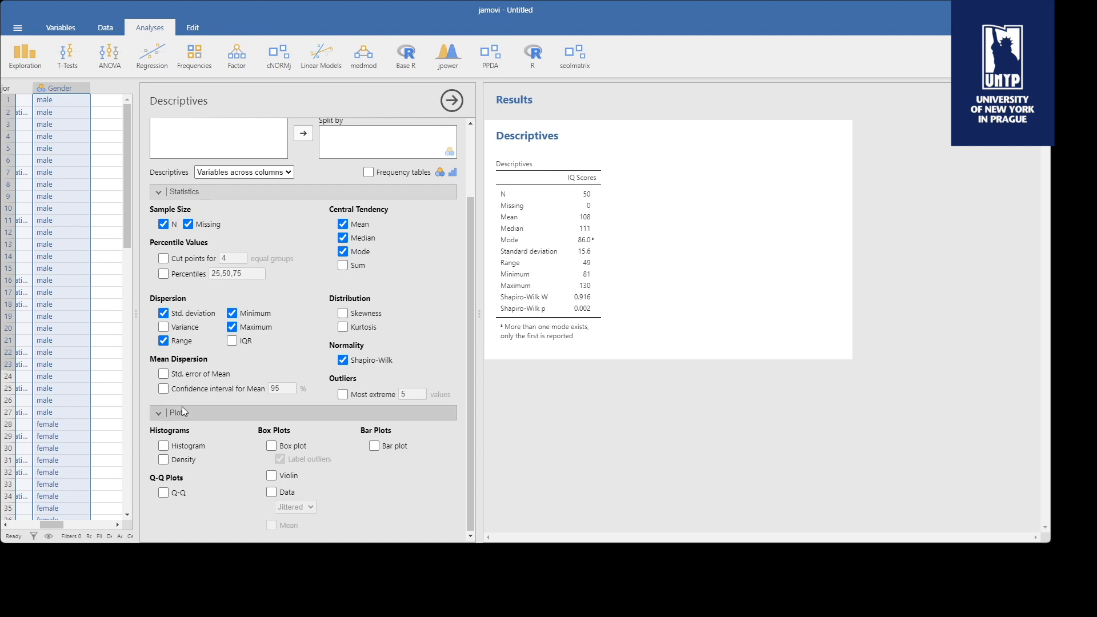
{"action": "left_click", "coordinate": [164, 446]}
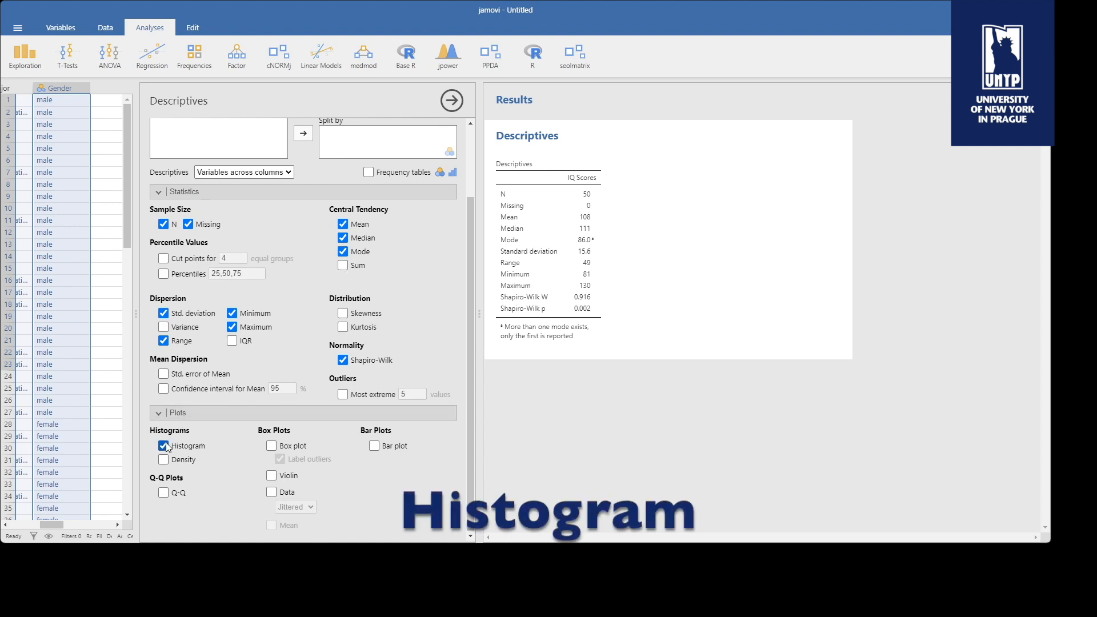
{"action": "scroll", "coordinate": [799, 314], "scroll_direction": "down", "scroll_amount": 2}
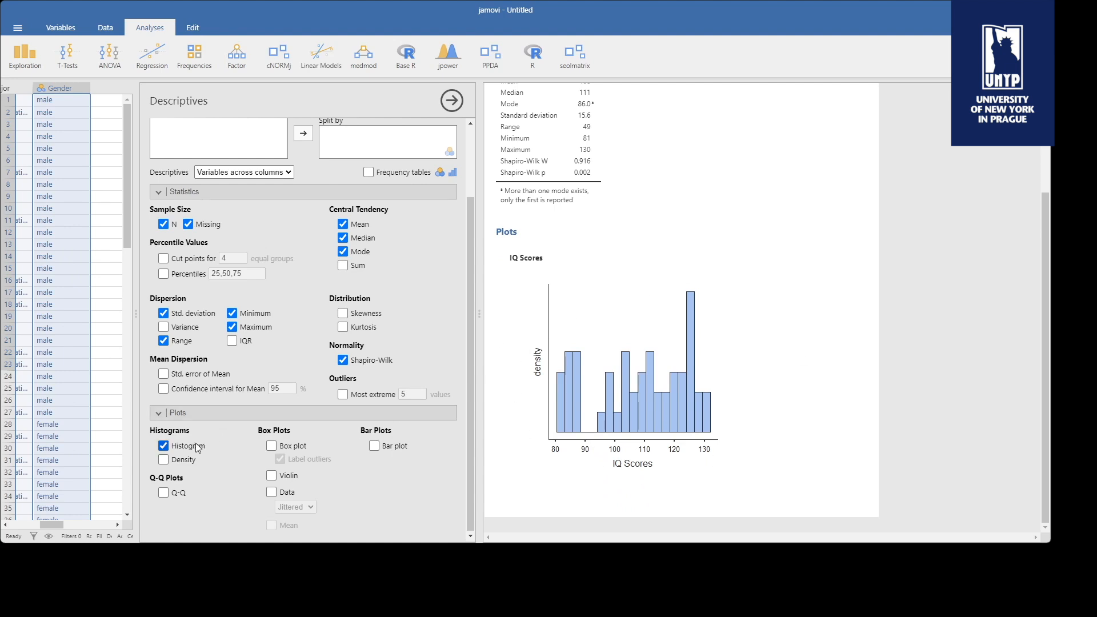
{"action": "scroll", "coordinate": [681, 304], "scroll_direction": "up", "scroll_amount": 3}
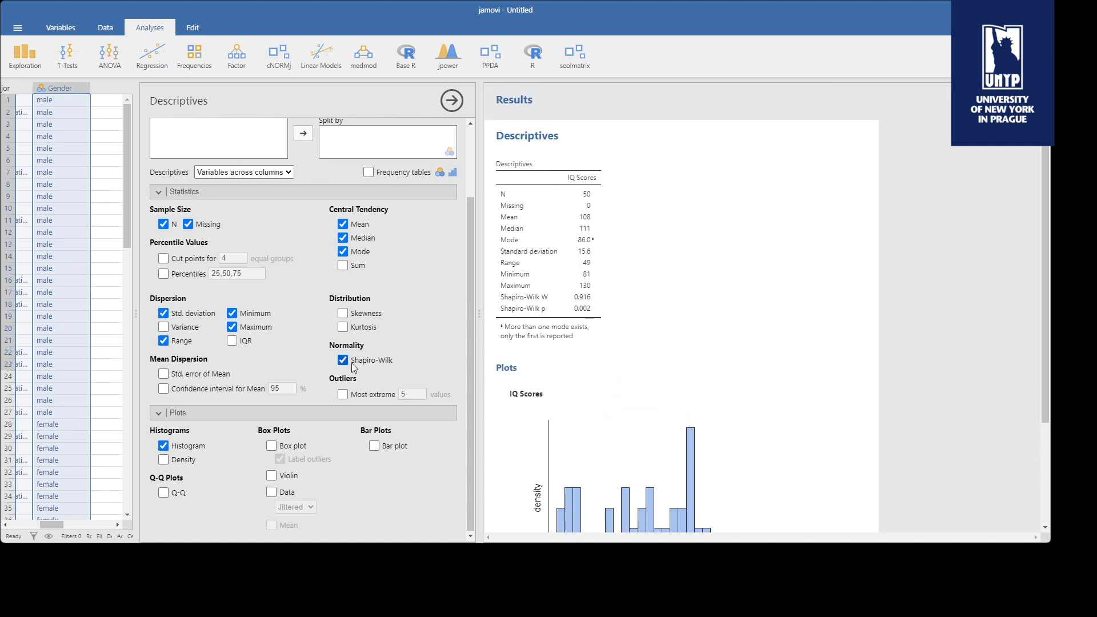
{"action": "scroll", "coordinate": [353, 365], "scroll_direction": "up", "scroll_amount": 3}
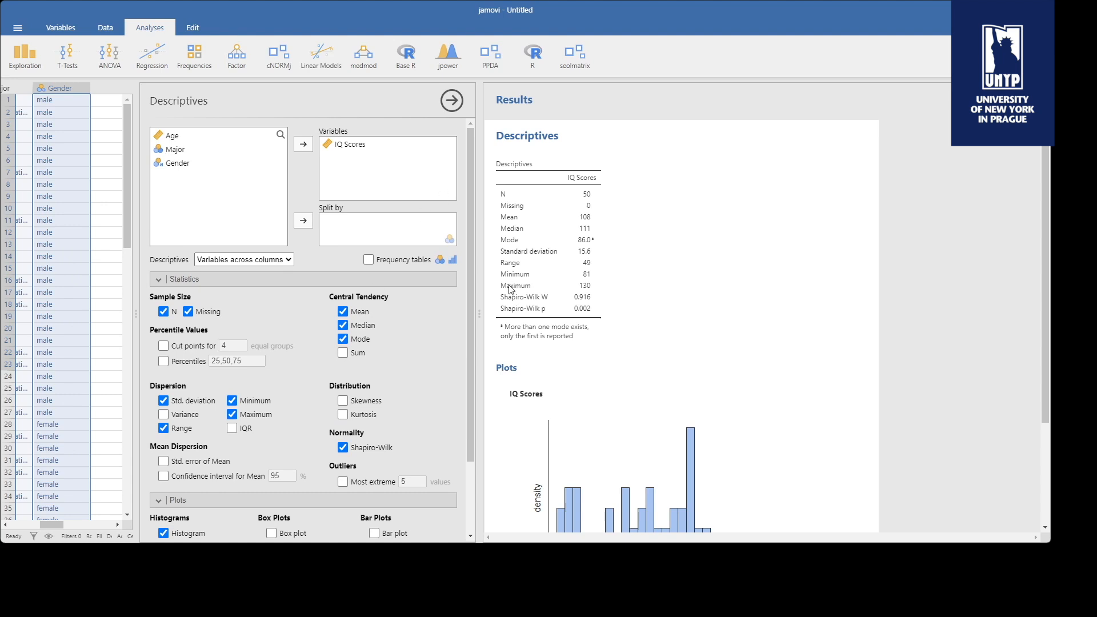
{"action": "scroll", "coordinate": [503, 333], "scroll_direction": "down", "scroll_amount": 3}
- Create a second Descriptives analysis with Major as its variable and include its frequency table
{"action": "left_click", "coordinate": [25, 54]}
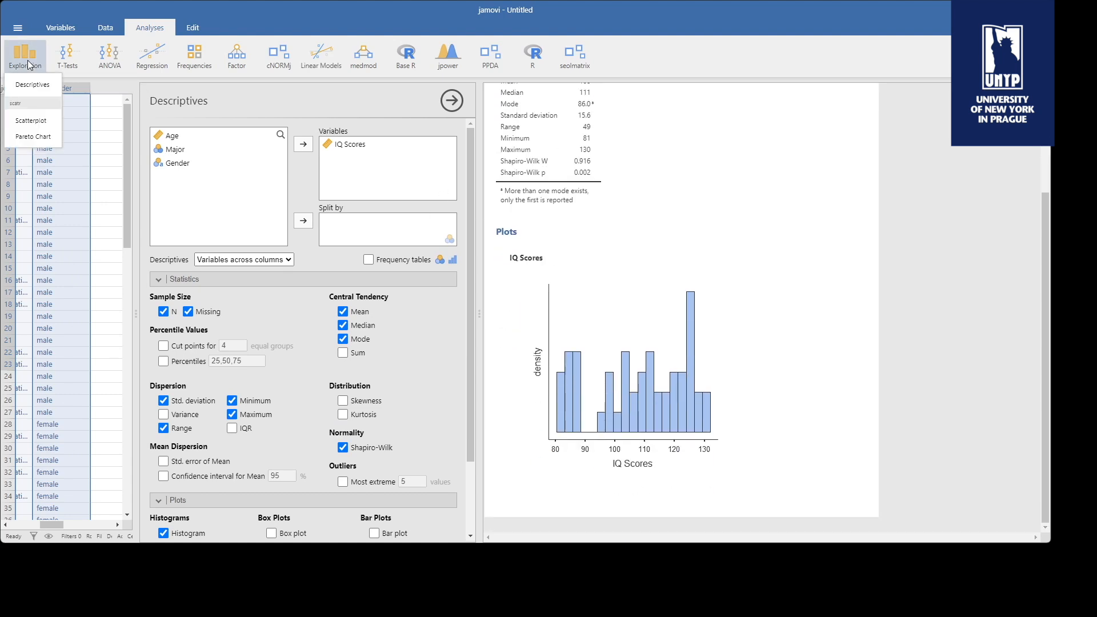
{"action": "left_click", "coordinate": [27, 87]}
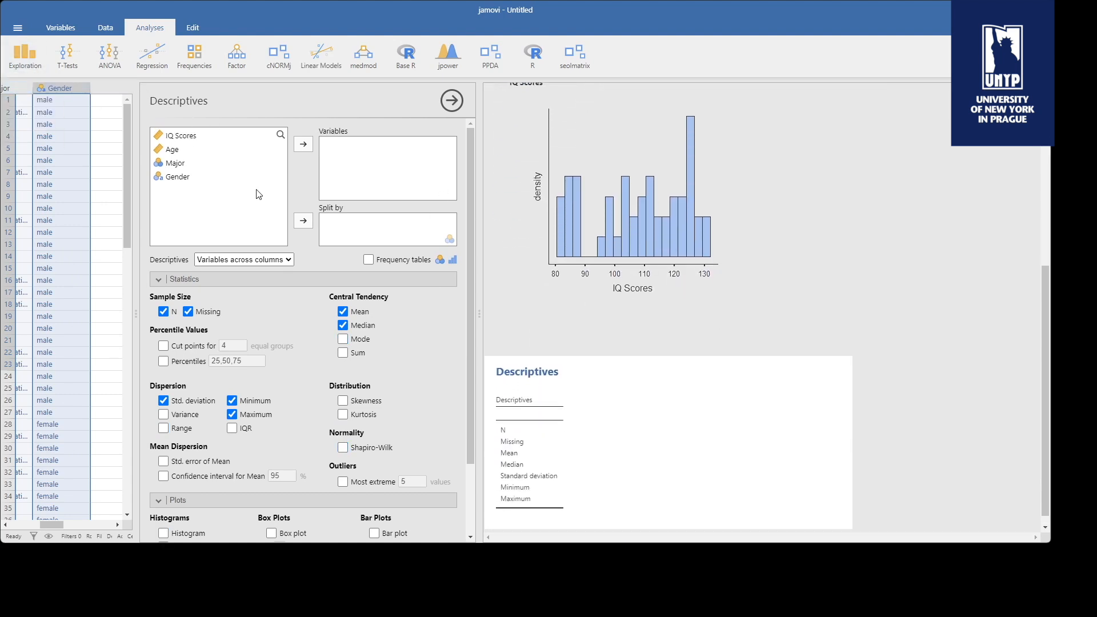
{"action": "left_click", "coordinate": [207, 161]}
{"action": "left_click", "coordinate": [307, 144]}
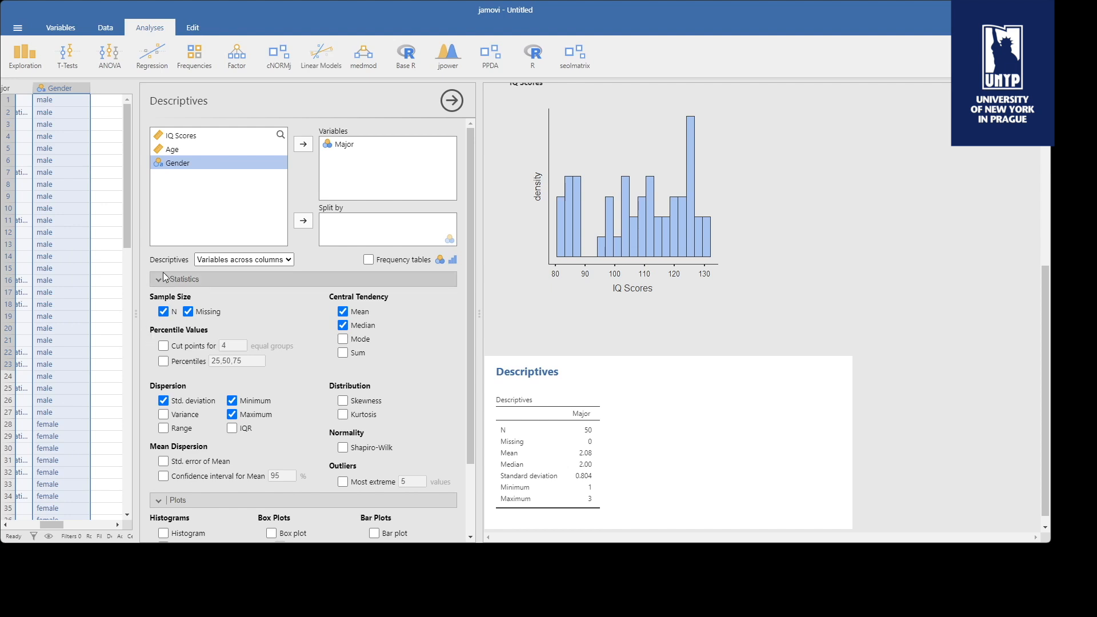
{"action": "left_click", "coordinate": [368, 260]}
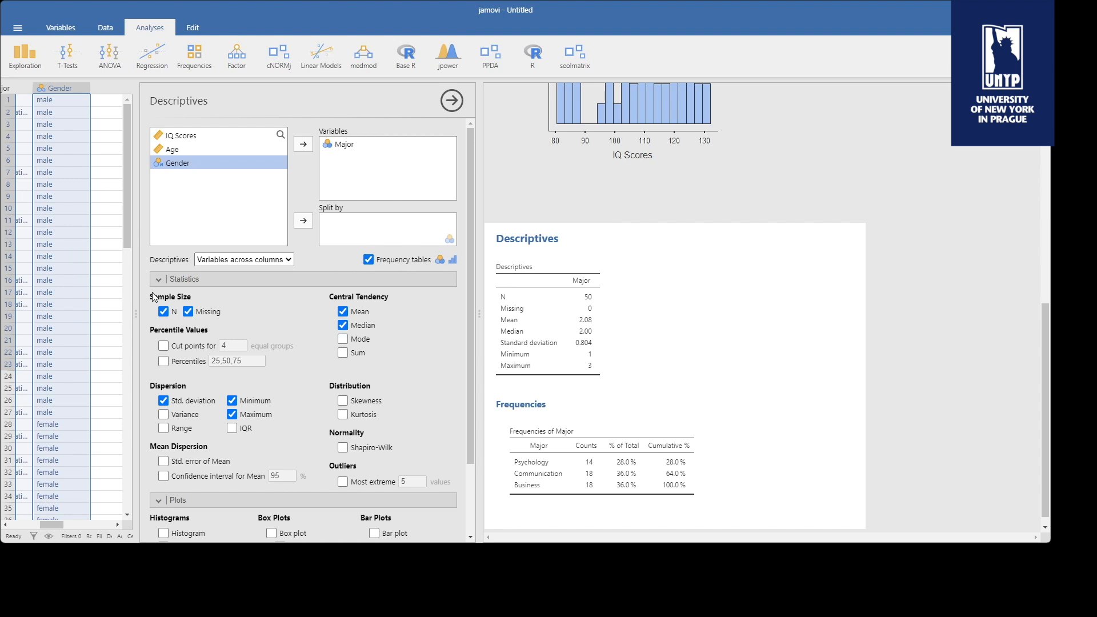
- Collapse the statistics options and add a bar plot to the Major descriptives
{"action": "left_click", "coordinate": [165, 279]}
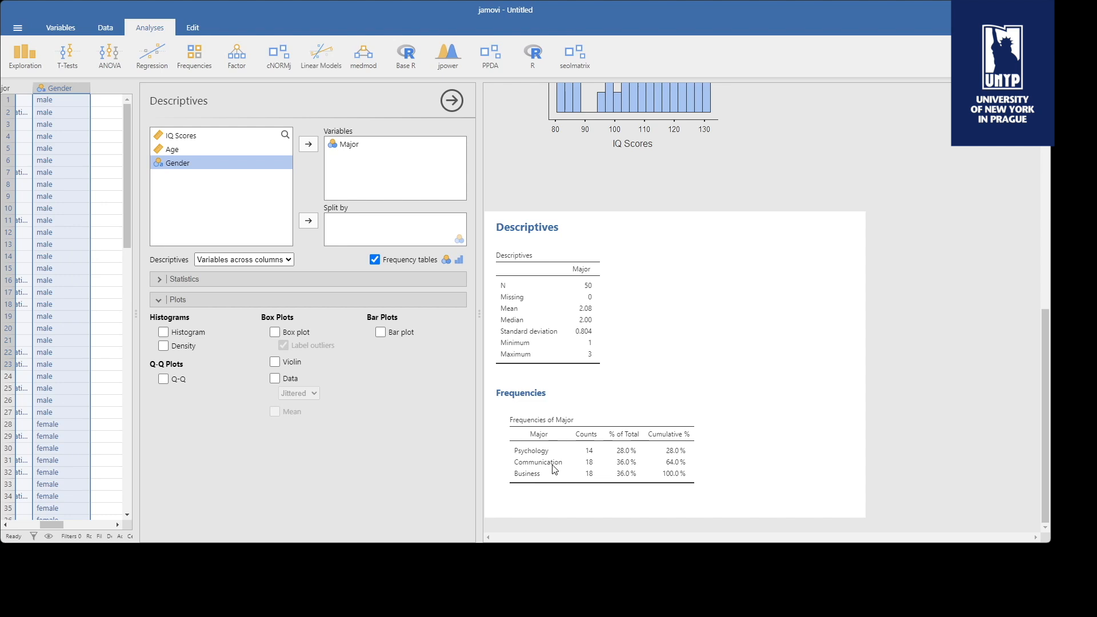
{"action": "left_click", "coordinate": [217, 300]}
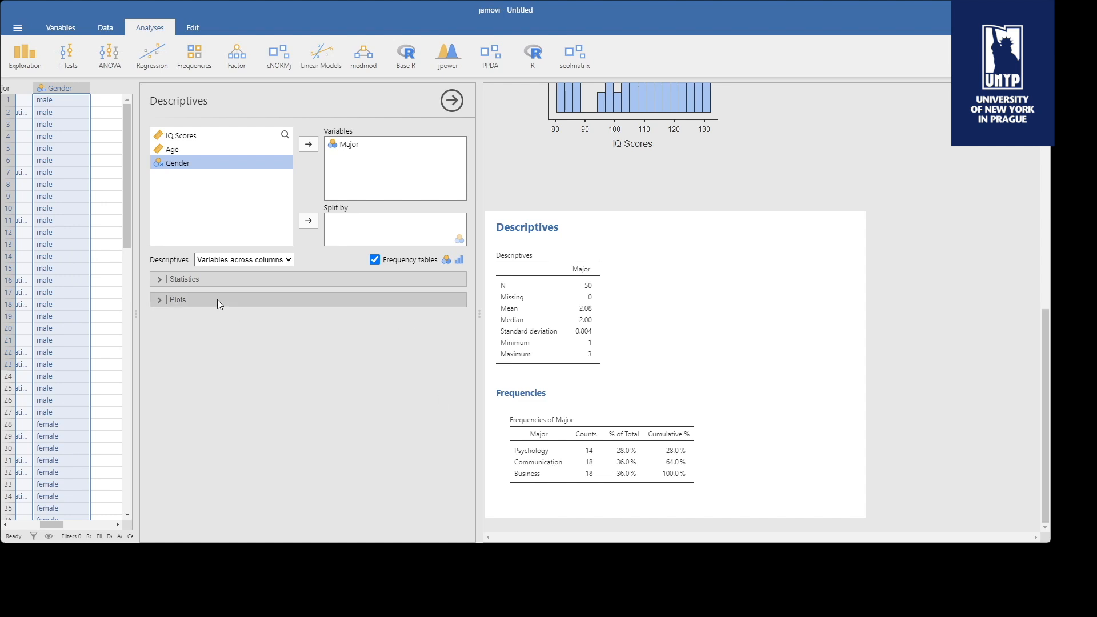
{"action": "left_click", "coordinate": [162, 303]}
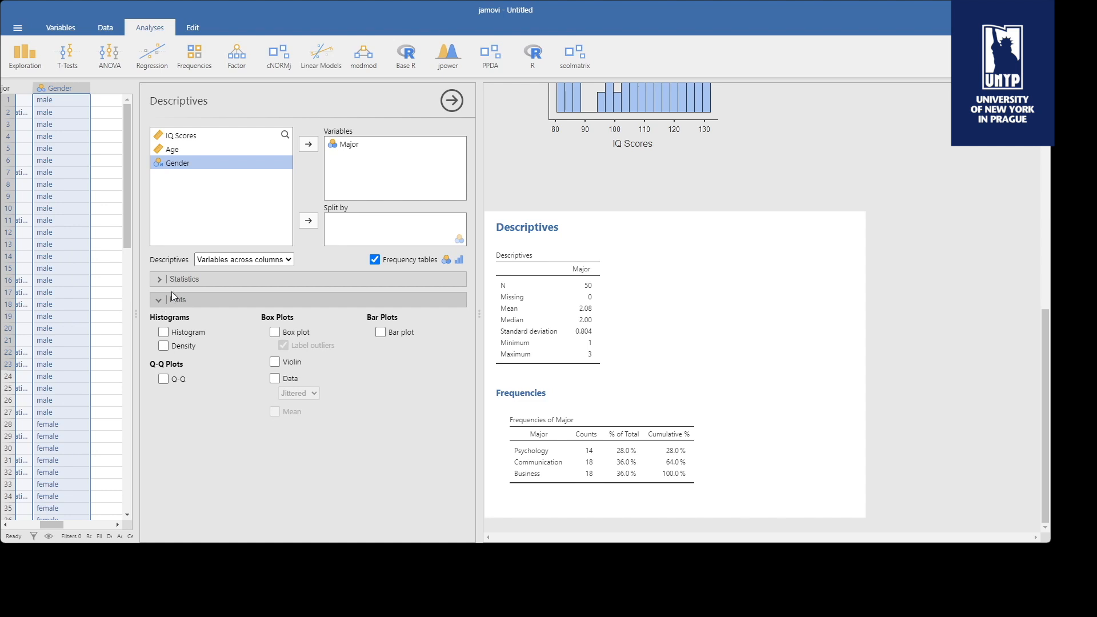
{"action": "left_click", "coordinate": [384, 336]}
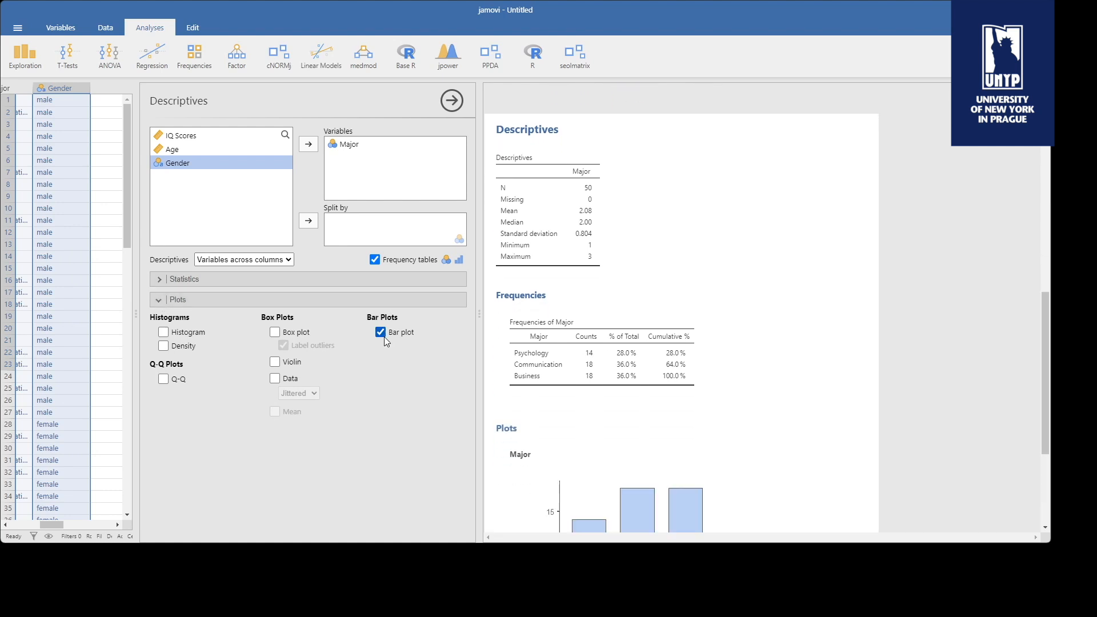